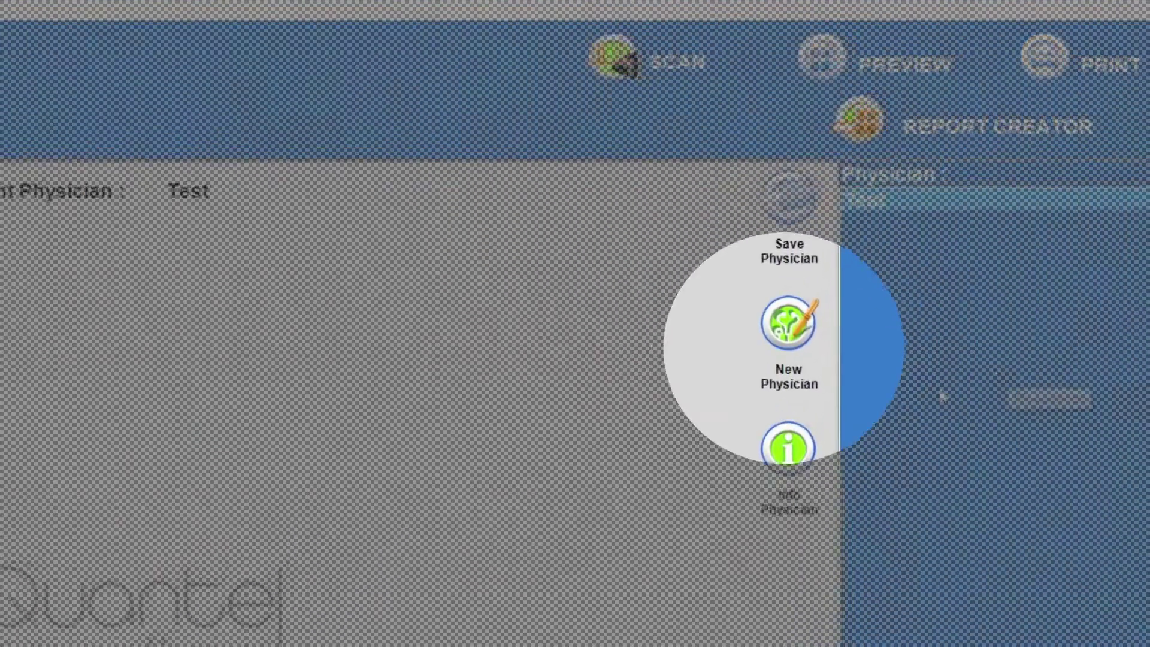
Create a new physician profile with English kept as its language.
click(788, 324)
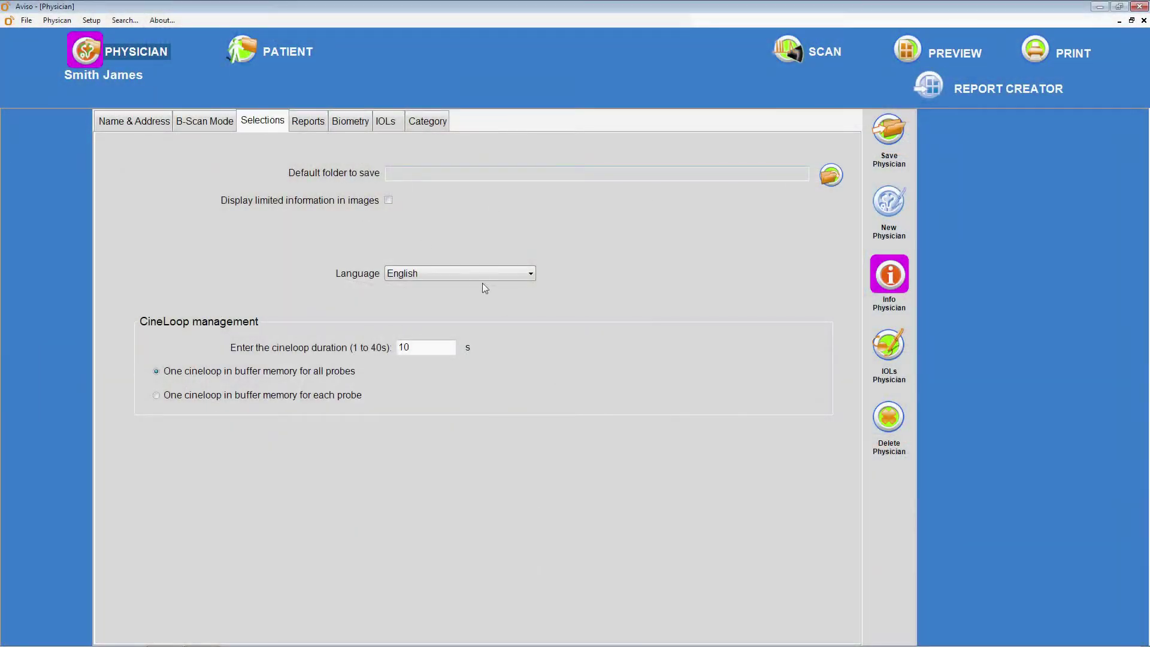
click(529, 275)
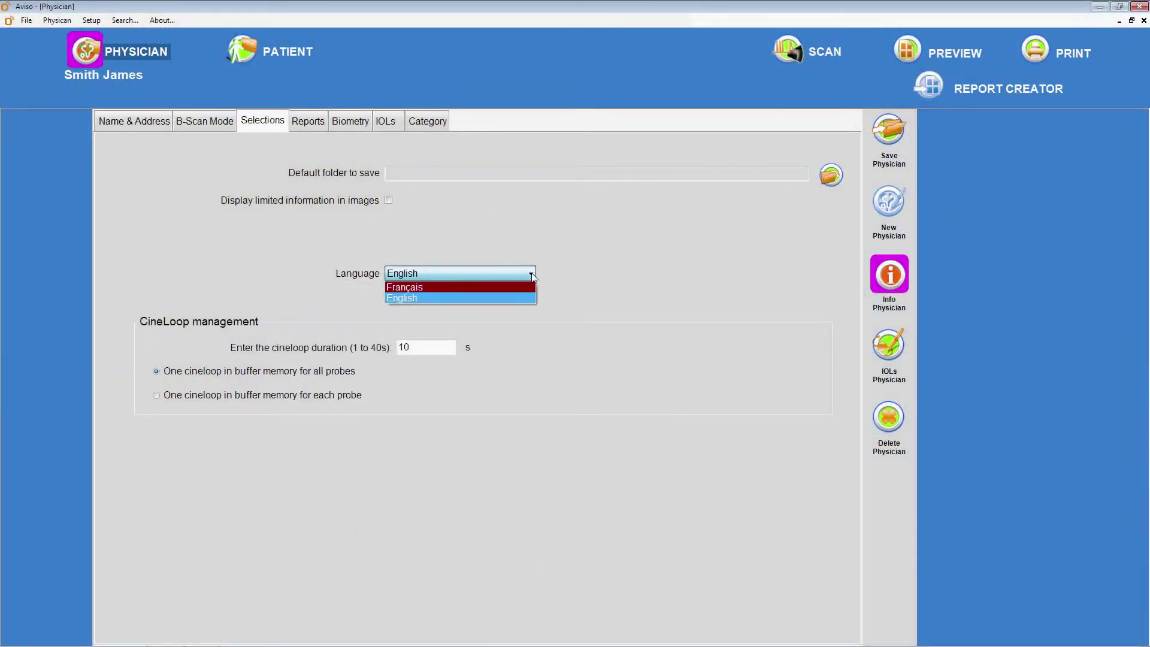
click(500, 296)
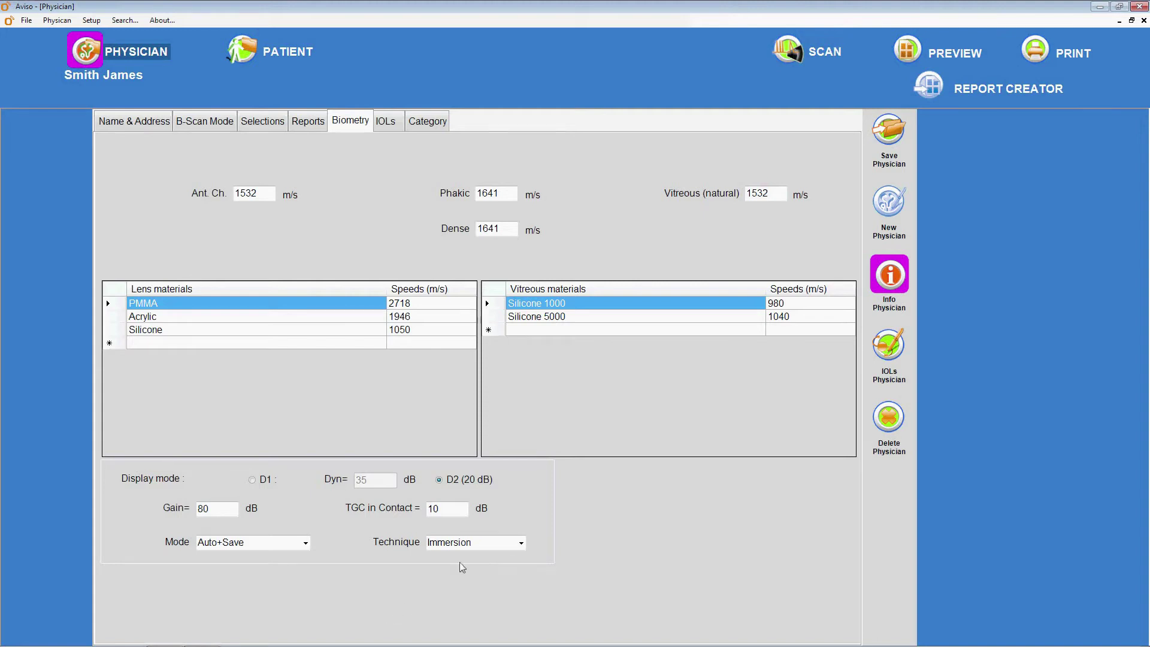
Keep SRK-T as the IOL formula and Shammas as the refractive surgery method.
click(385, 121)
click(312, 257)
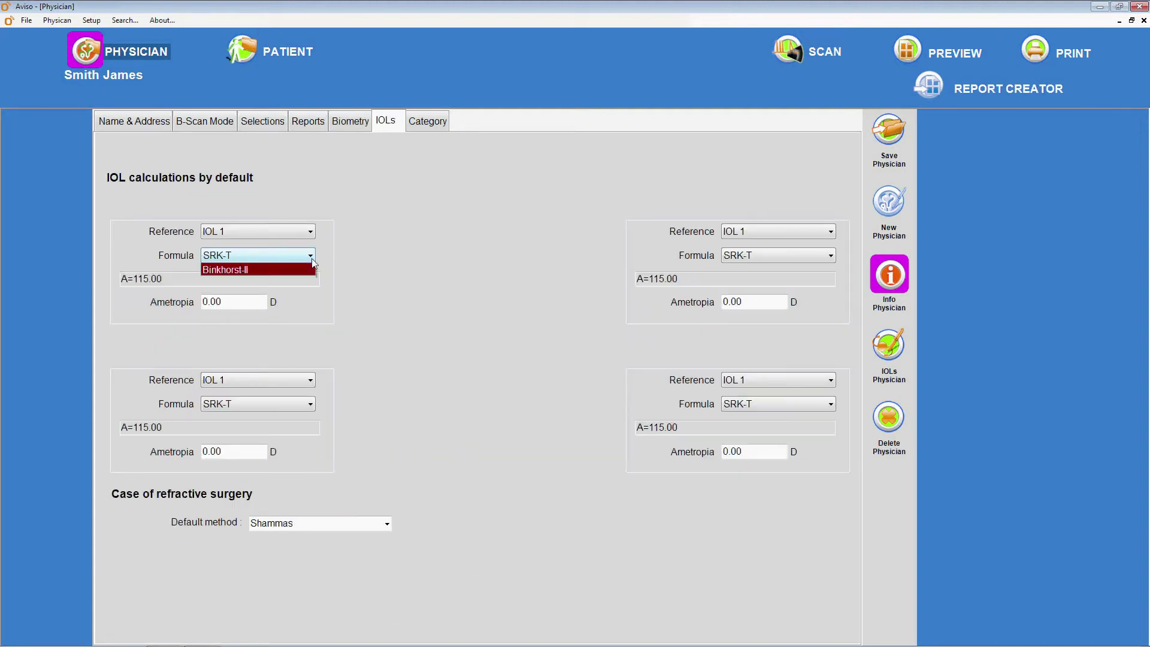
click(311, 257)
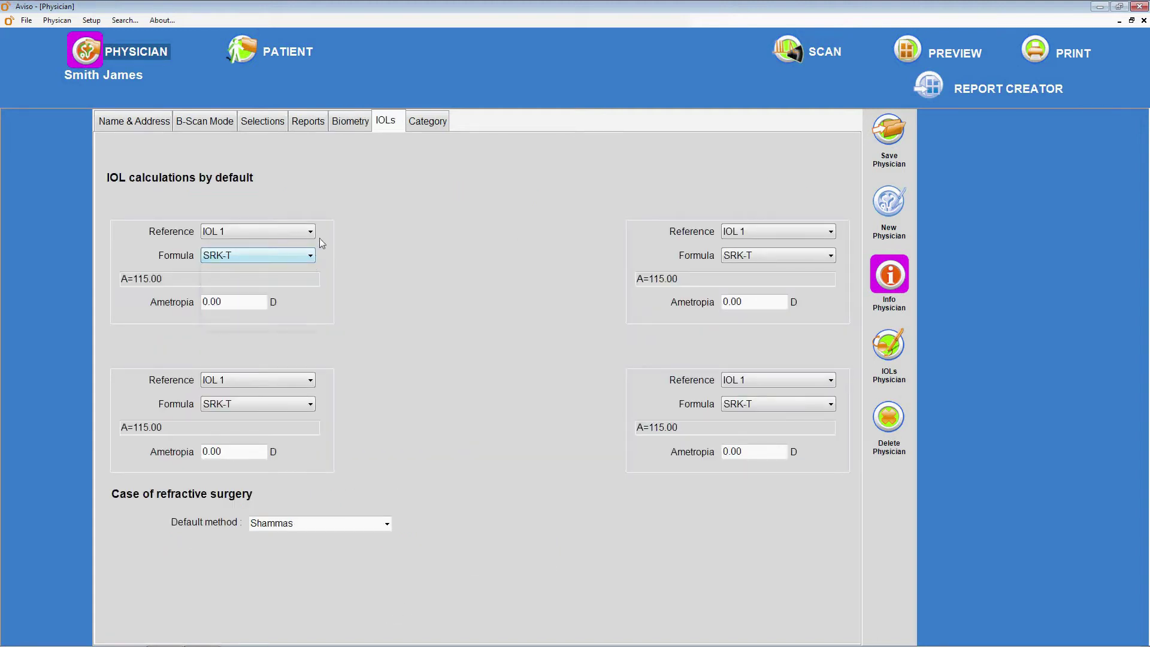
click(387, 524)
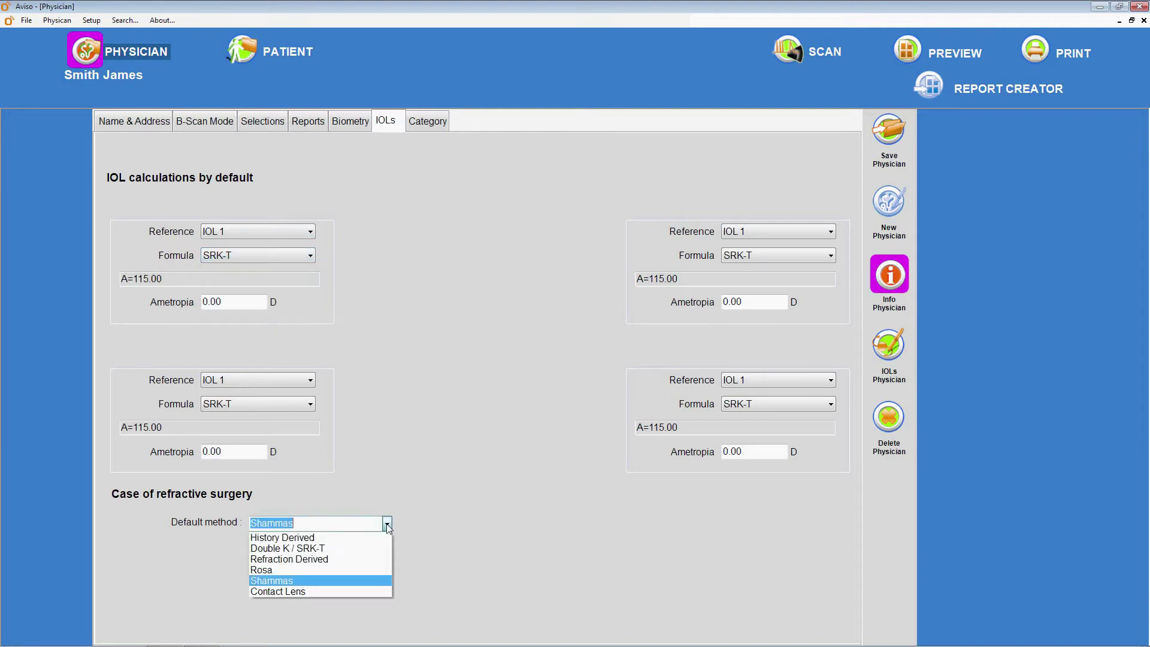
click(294, 580)
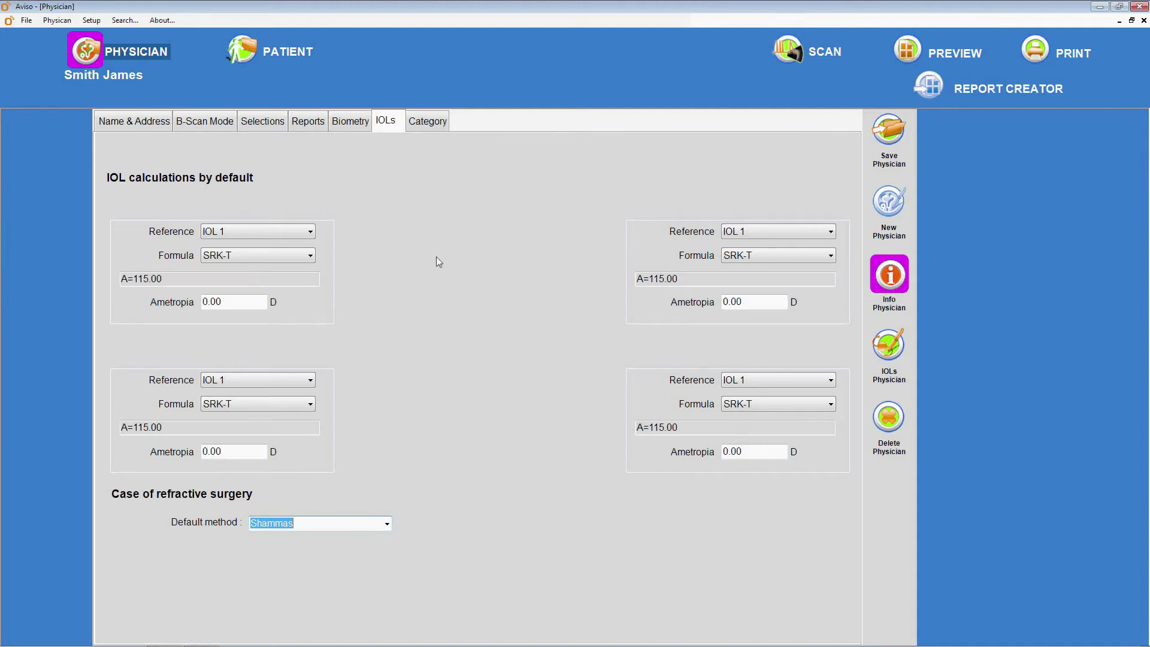
Confirm the physician information changes and move to the Patient screen.
click(425, 122)
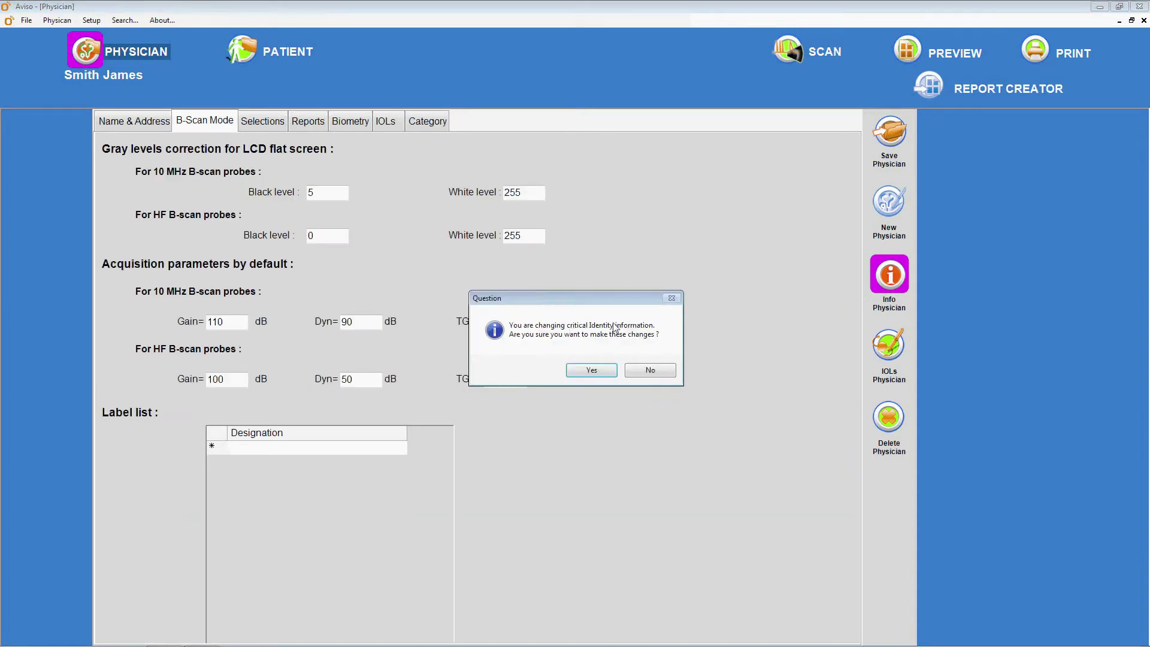
click(591, 371)
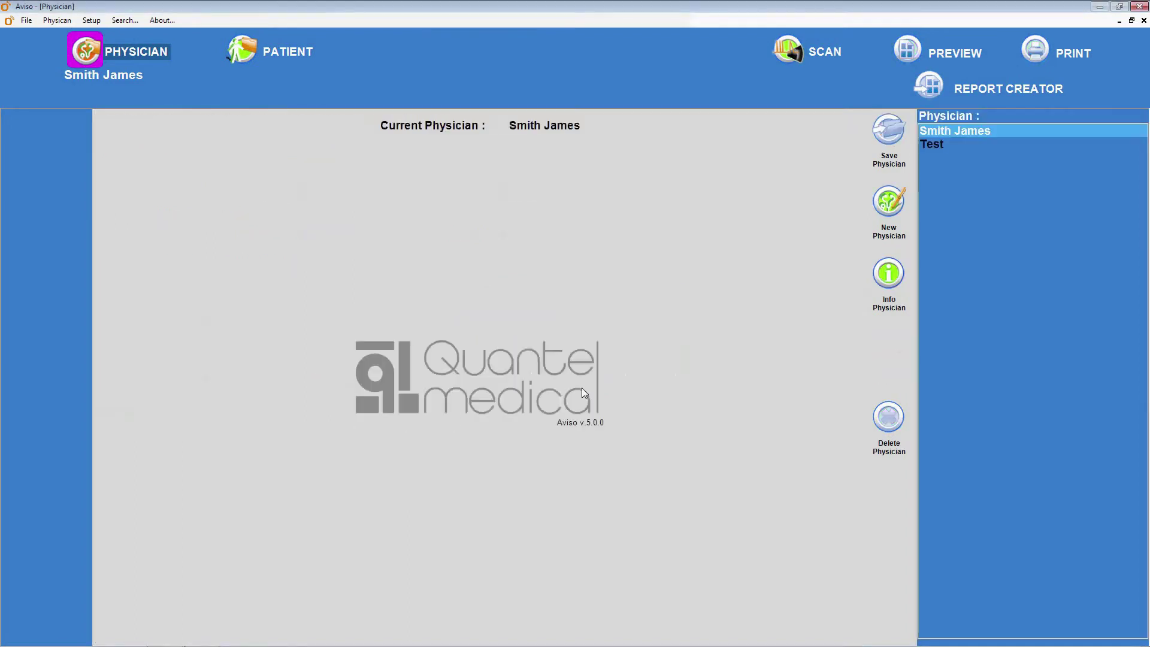
click(242, 51)
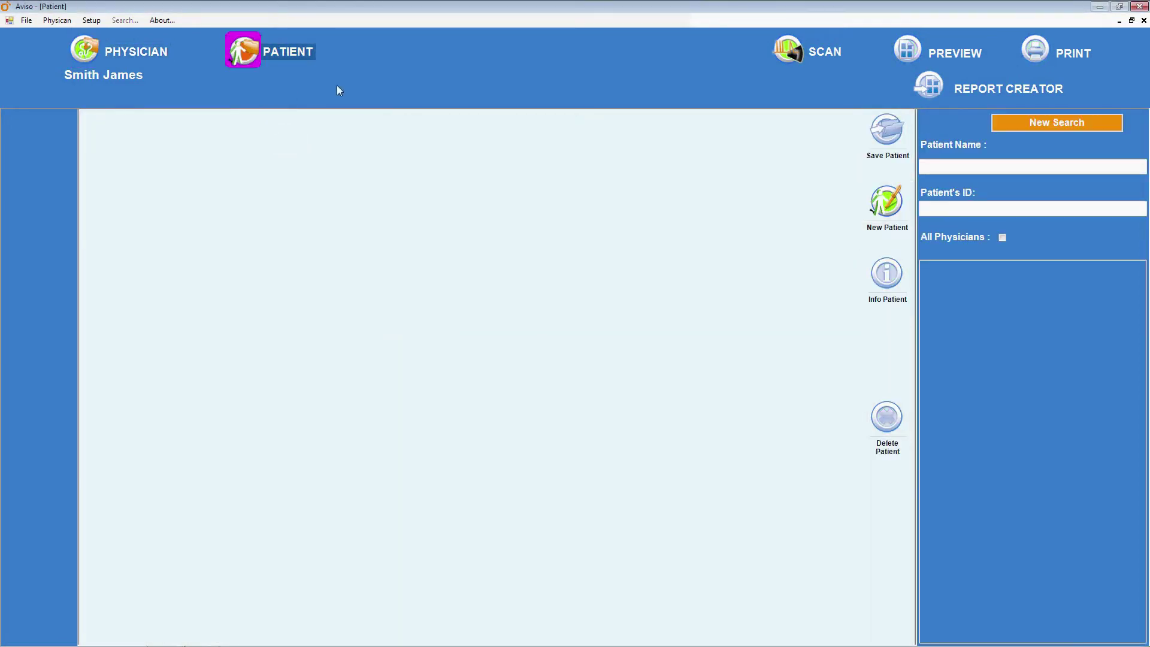
Create a patient with an OD keratometry entry, review IOL and report history, search '*'.
click(887, 204)
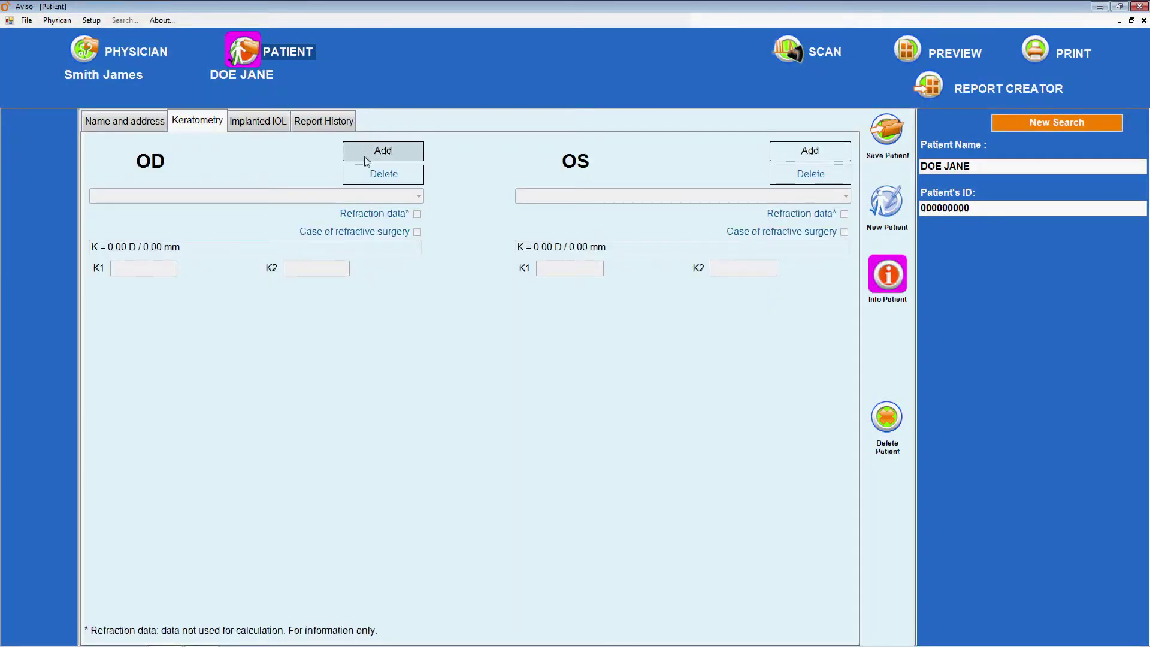
click(383, 151)
click(257, 120)
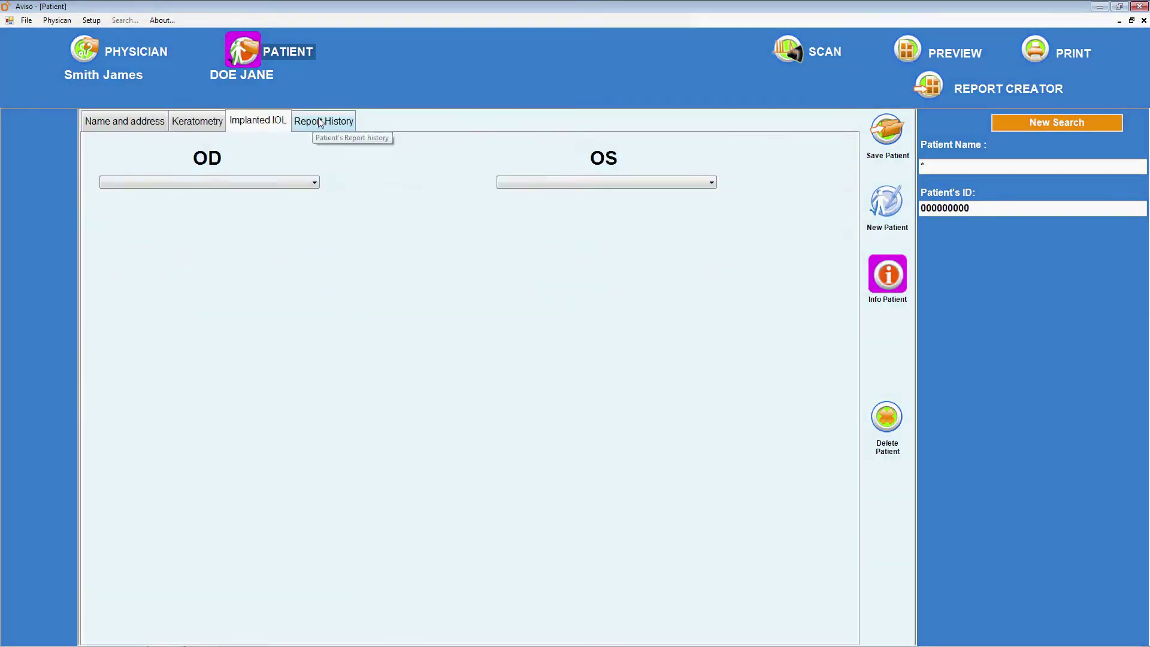
click(324, 120)
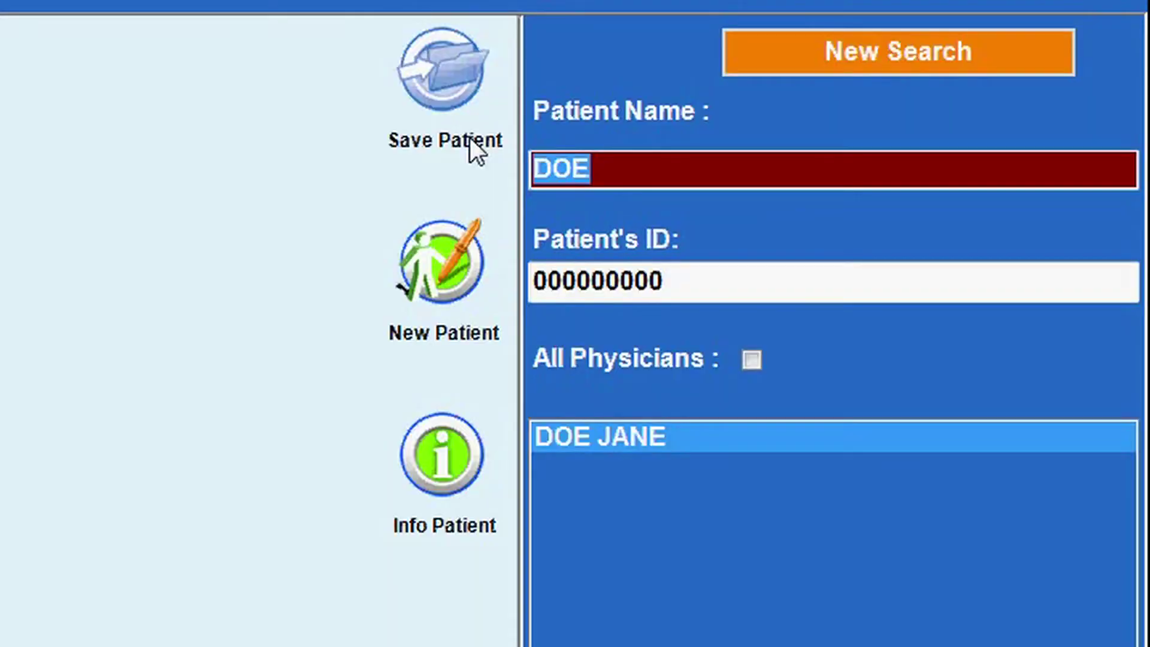
text(*)
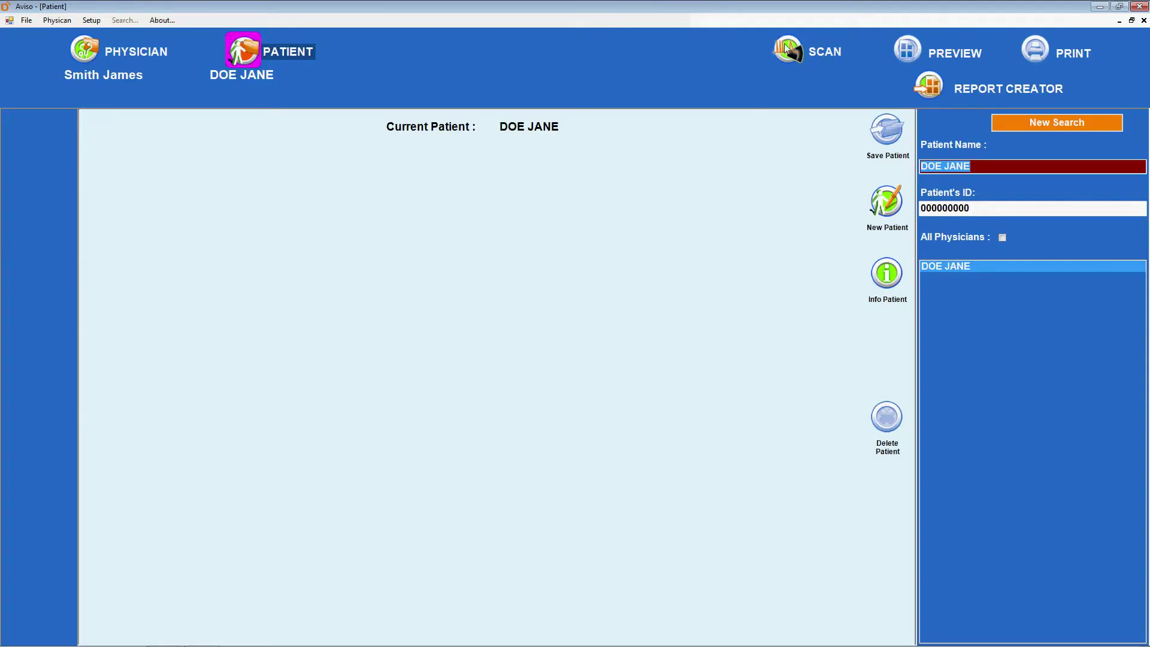
Open the Scan screen and set the examined eye to OS.
click(785, 50)
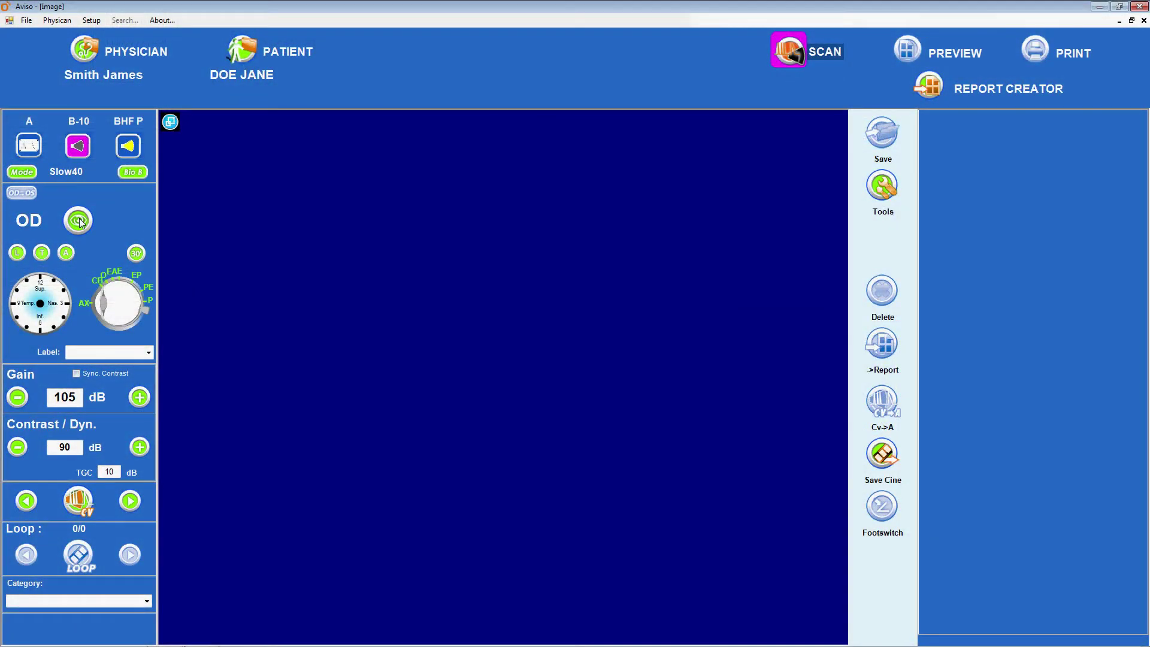
click(83, 222)
Set the left eye (OS) in A-scan mode with a 40 mm depth range.
click(83, 222)
click(83, 221)
click(33, 146)
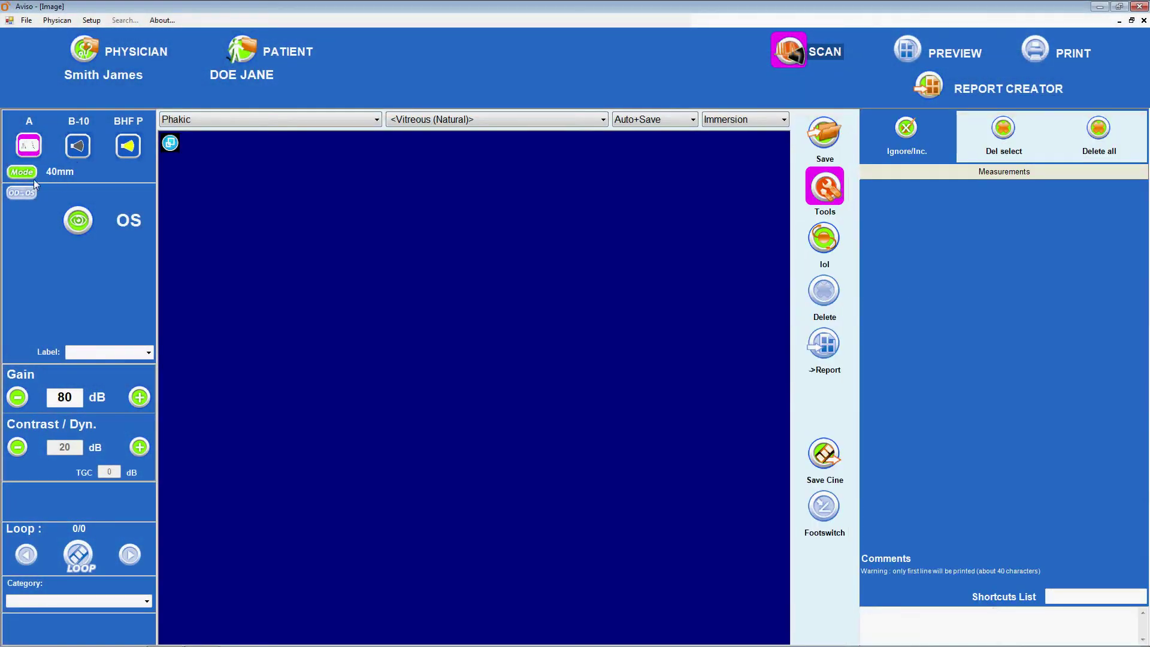
click(25, 173)
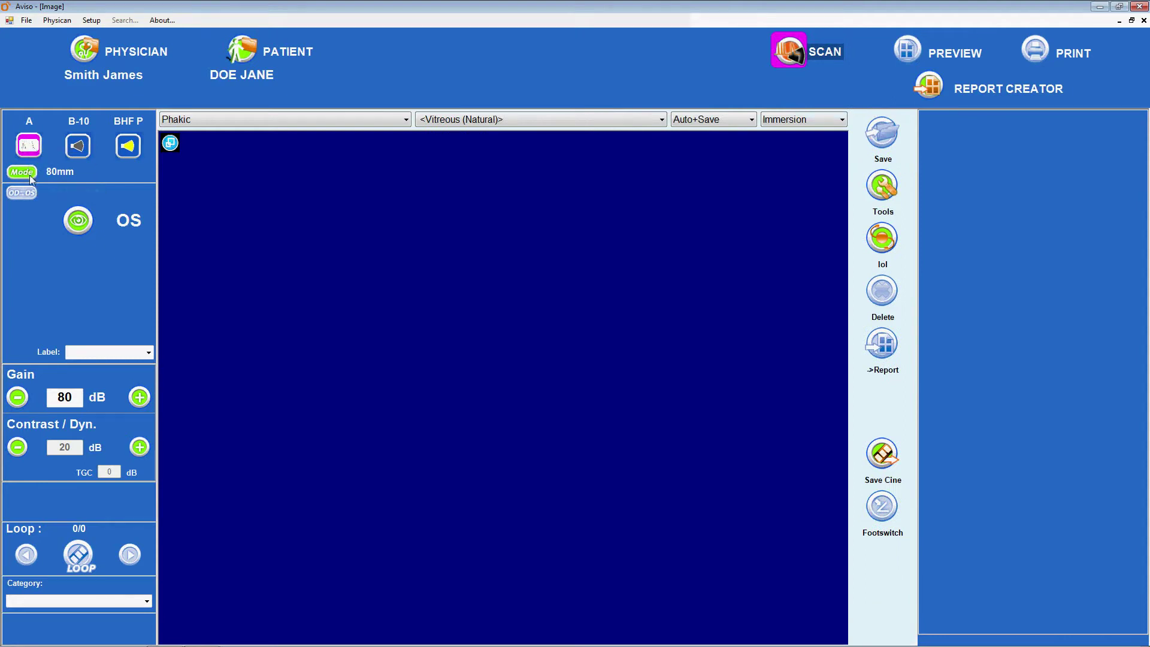
click(30, 175)
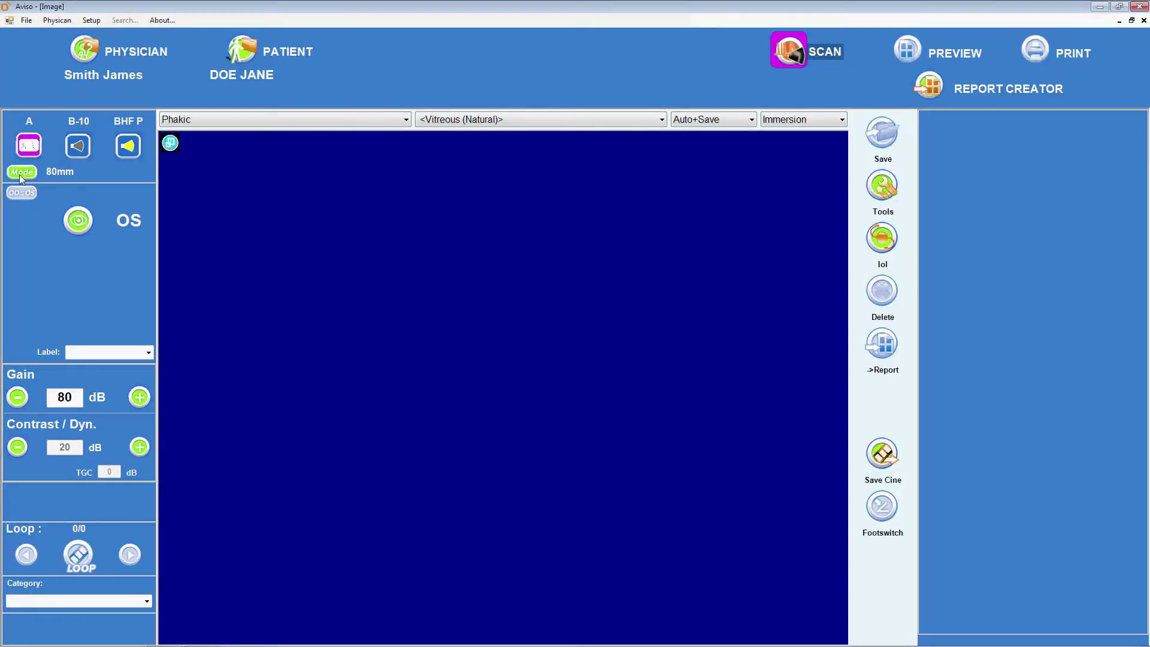
click(22, 172)
Keep Natural vitreous and raise the gain to about 93 dB.
click(662, 121)
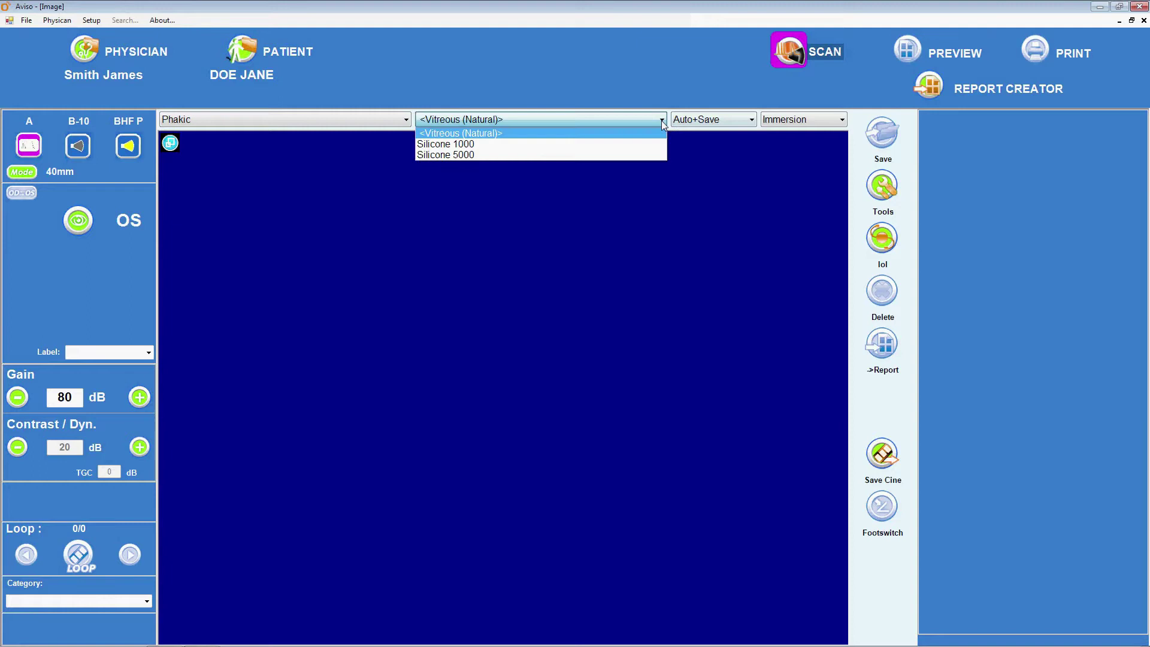
click(662, 121)
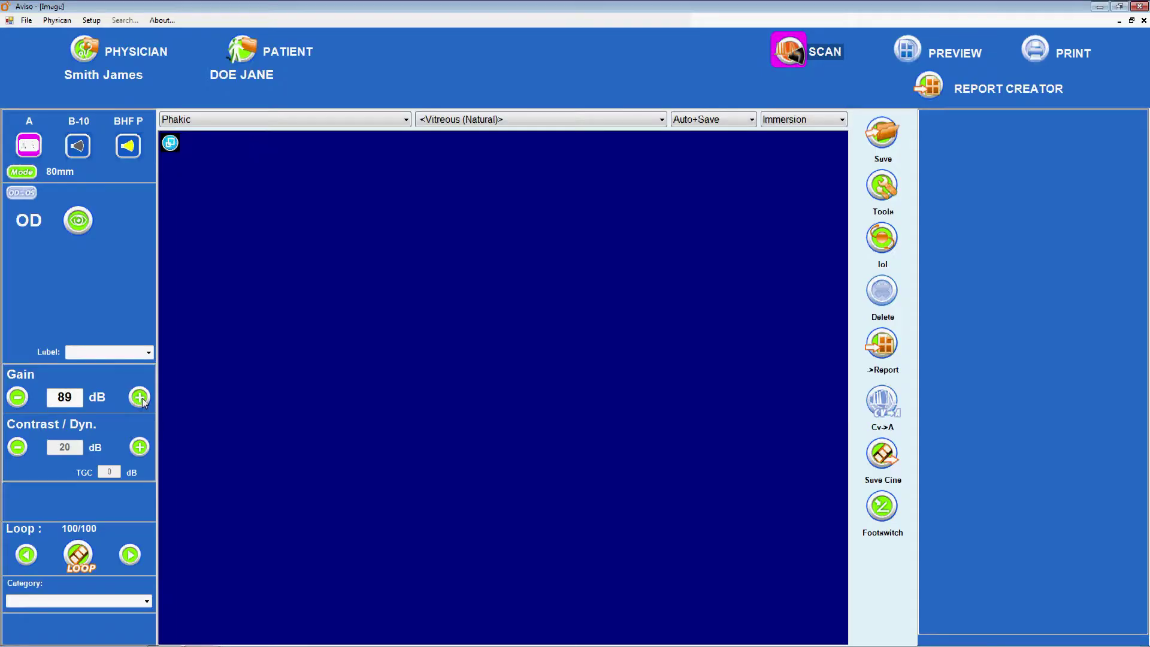
click(142, 400)
click(141, 397)
click(142, 398)
click(142, 399)
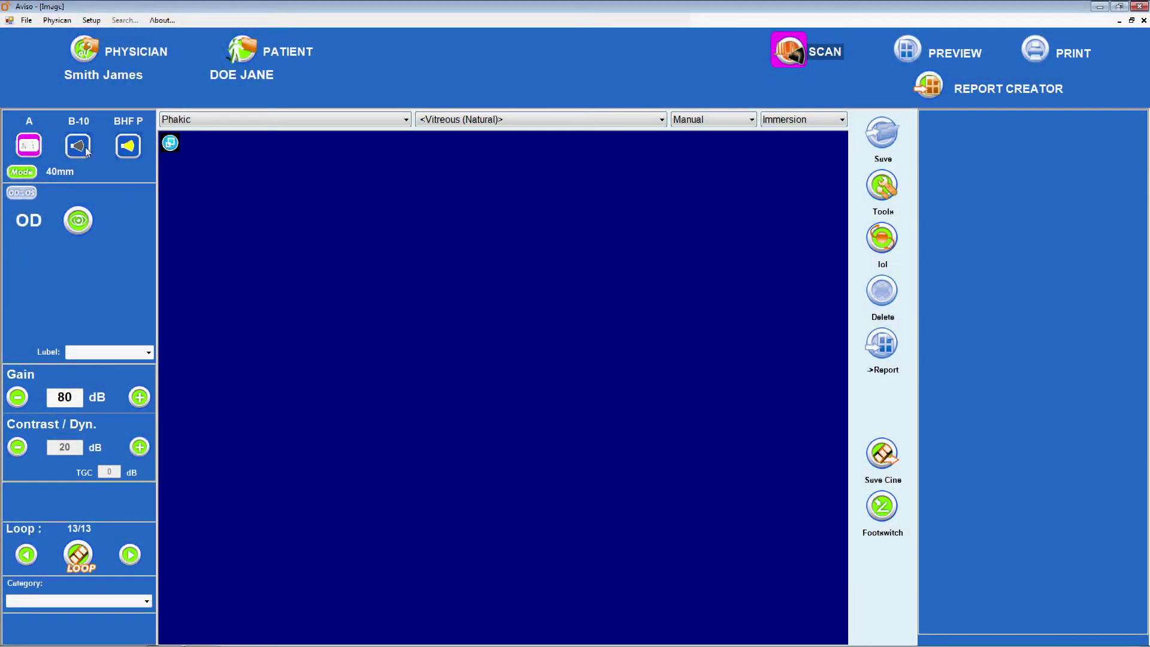
Switch to the B-10 probe, turn off Sync. Contrast, and overlay a CV line.
click(79, 153)
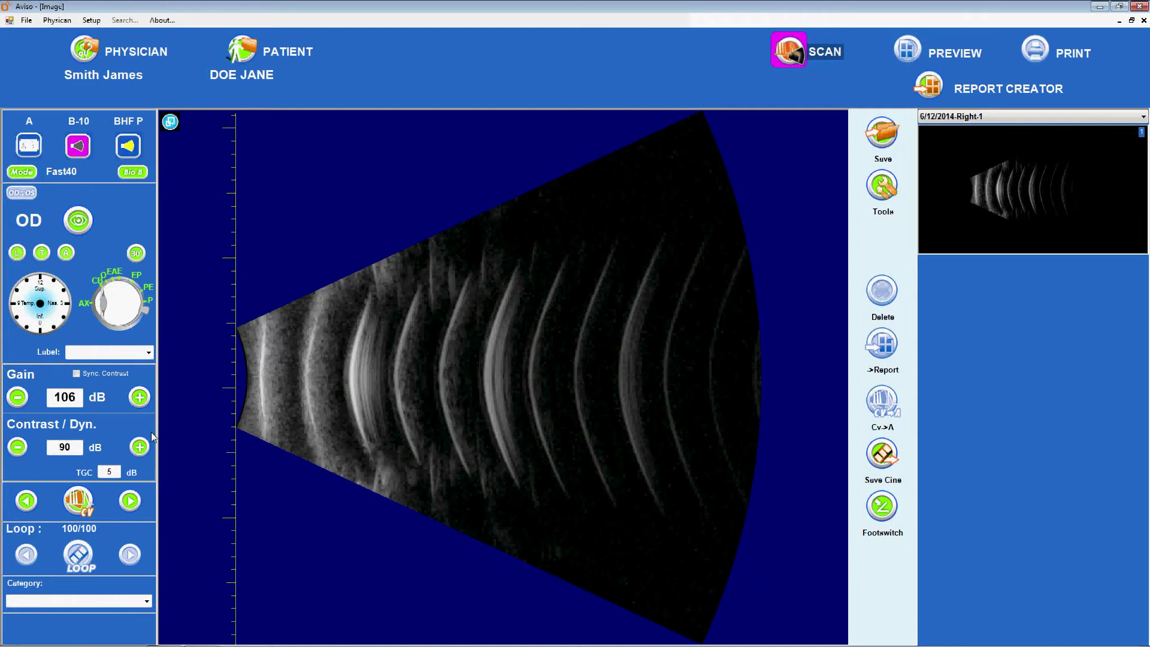
click(77, 373)
click(82, 507)
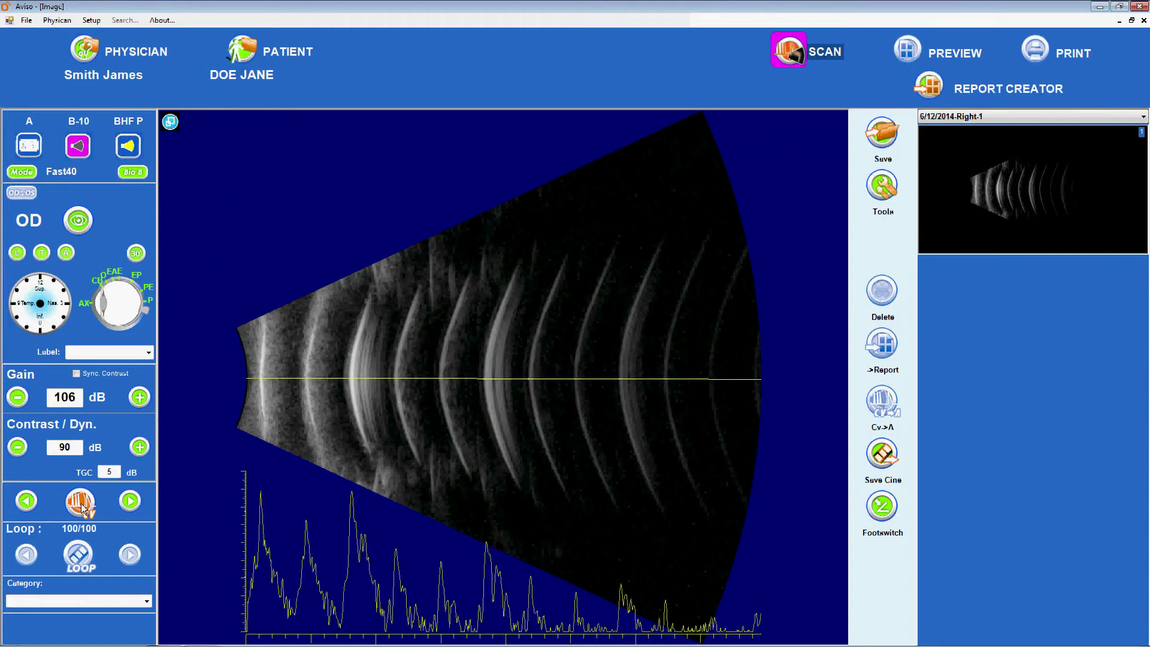
Tilt the CV line upward four steps, then partly back toward level.
click(130, 502)
click(131, 502)
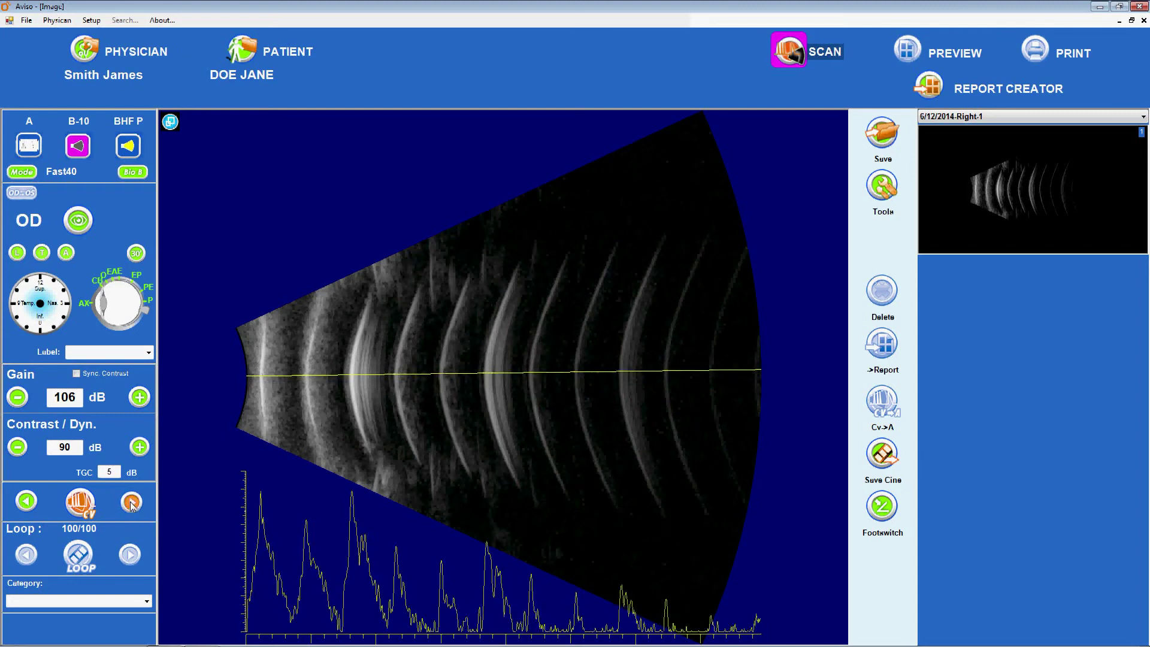
click(131, 502)
click(131, 502)
click(32, 503)
click(32, 503)
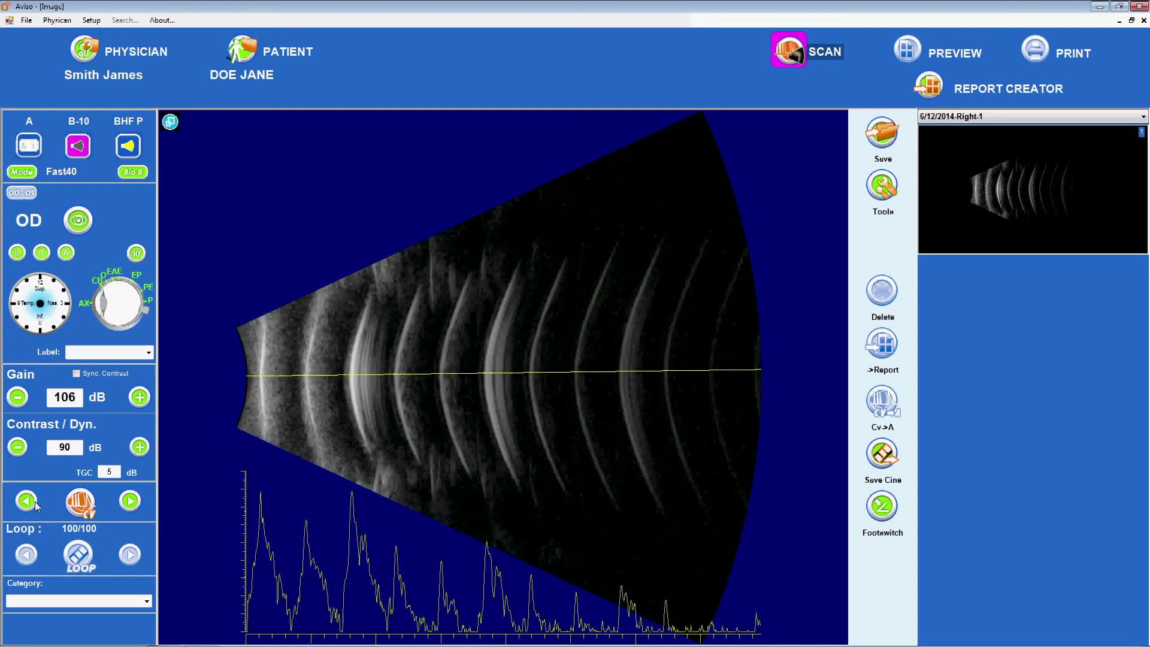
click(33, 504)
click(36, 505)
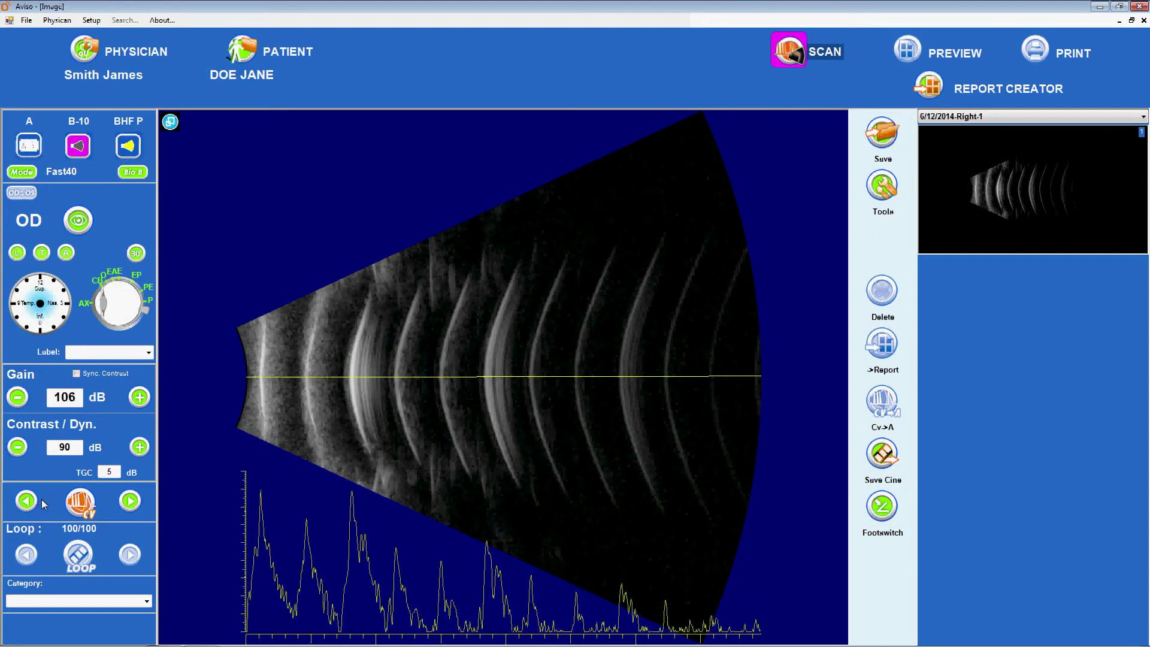
Tilt the CV line upward five steps again, then return it to level.
click(131, 502)
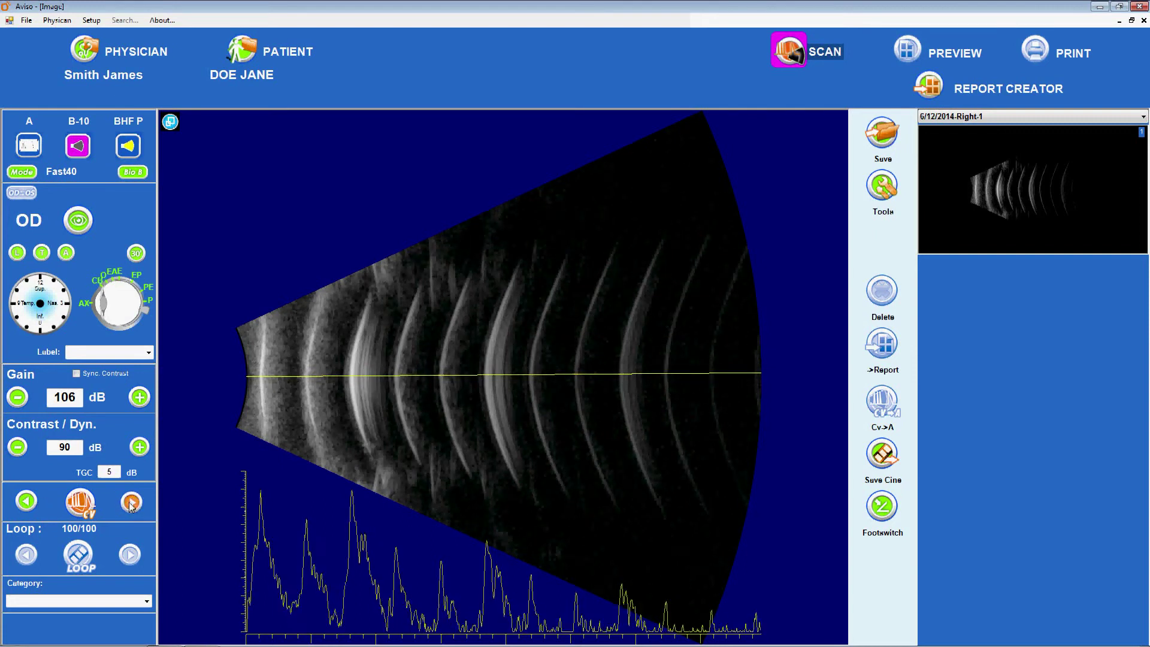
click(131, 502)
click(130, 502)
click(131, 502)
click(131, 502)
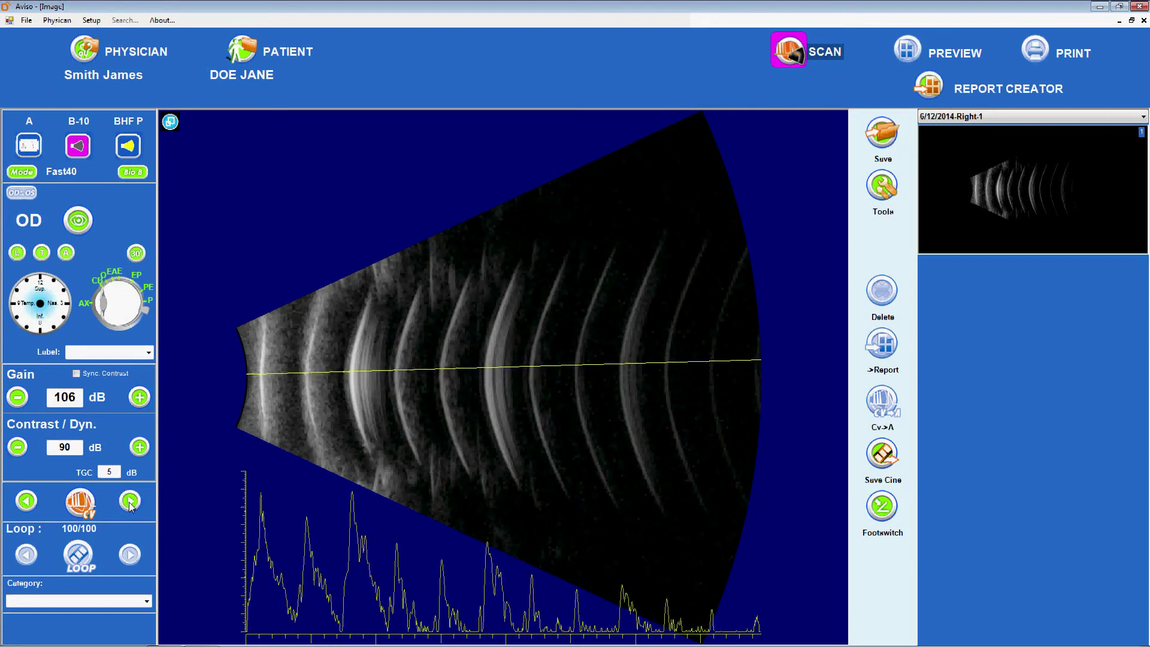
click(29, 504)
click(29, 504)
click(31, 505)
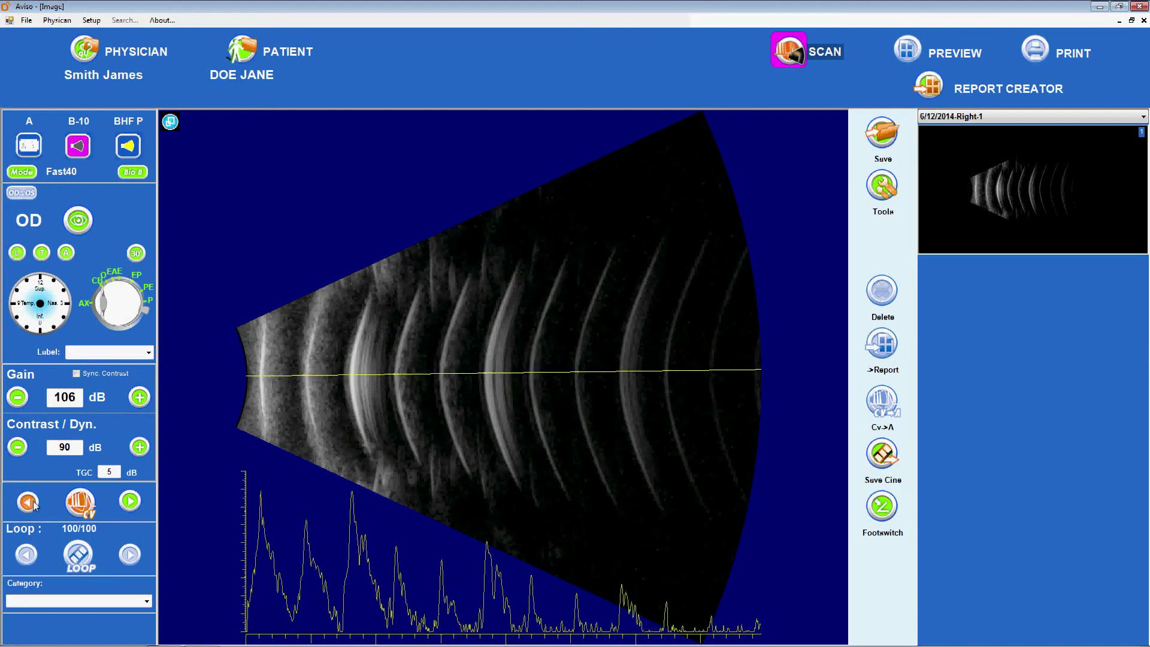
click(33, 505)
click(34, 506)
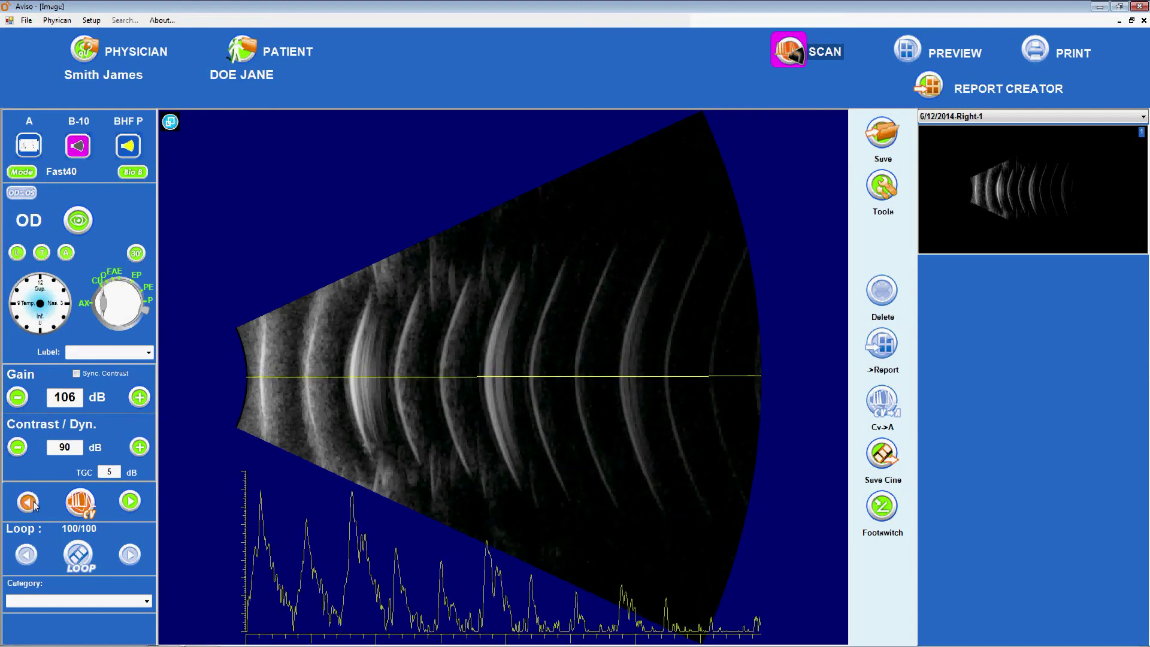
Exit the CV view without saving and switch to the Lin-50 high-frequency probe.
click(80, 503)
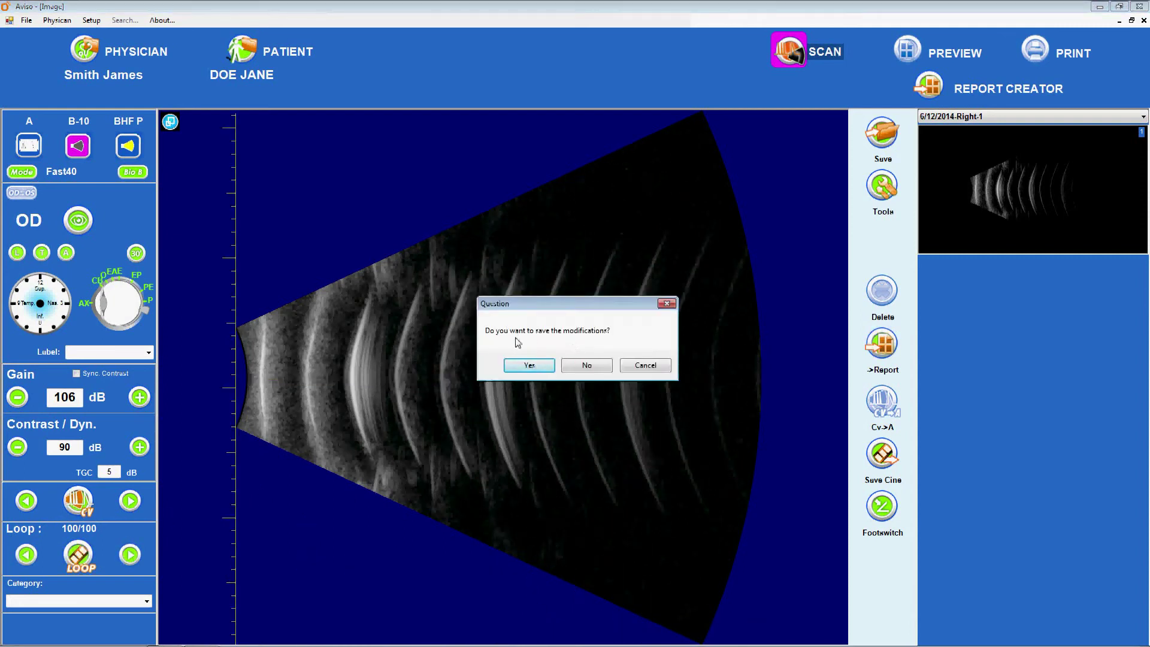
click(596, 370)
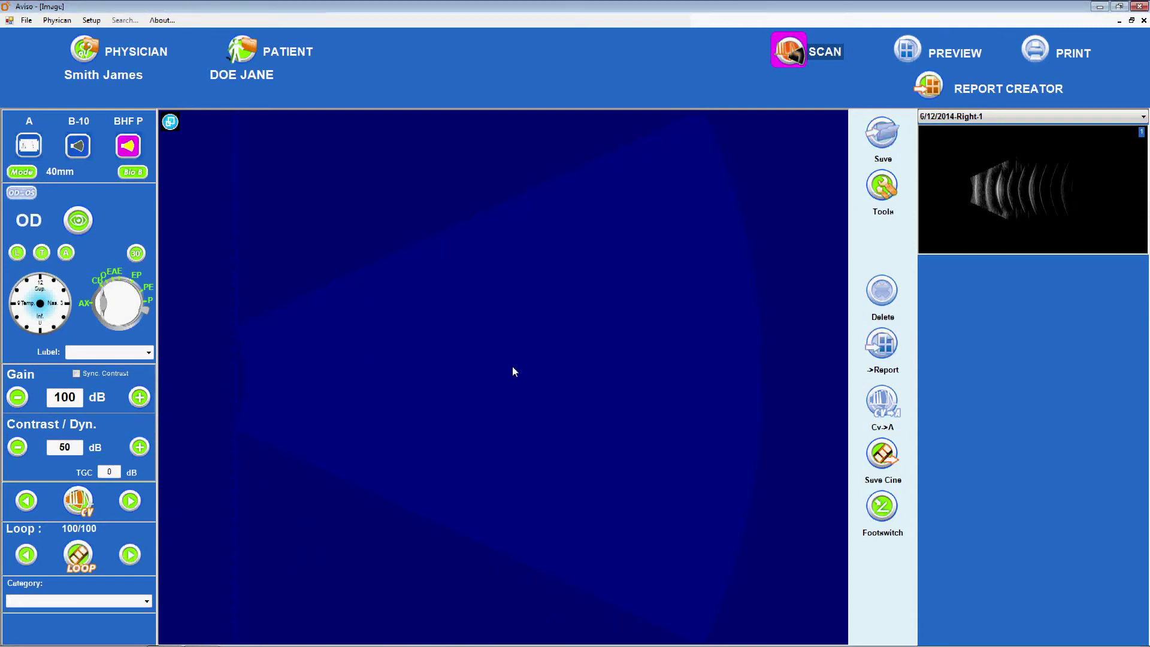
click(129, 149)
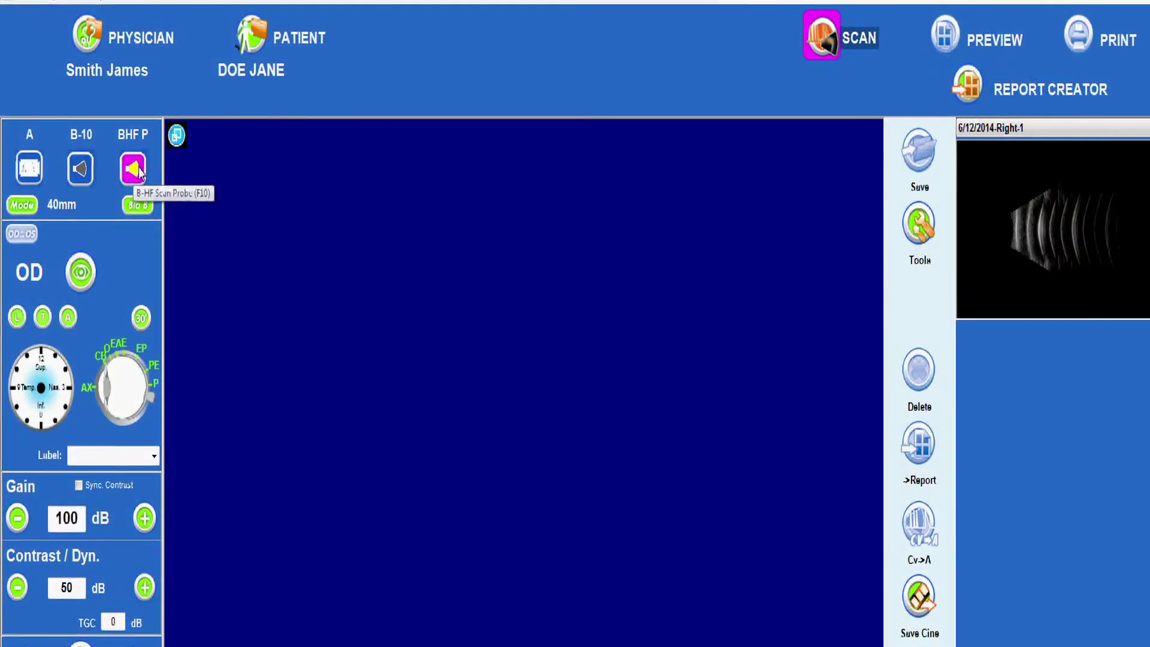
click(133, 172)
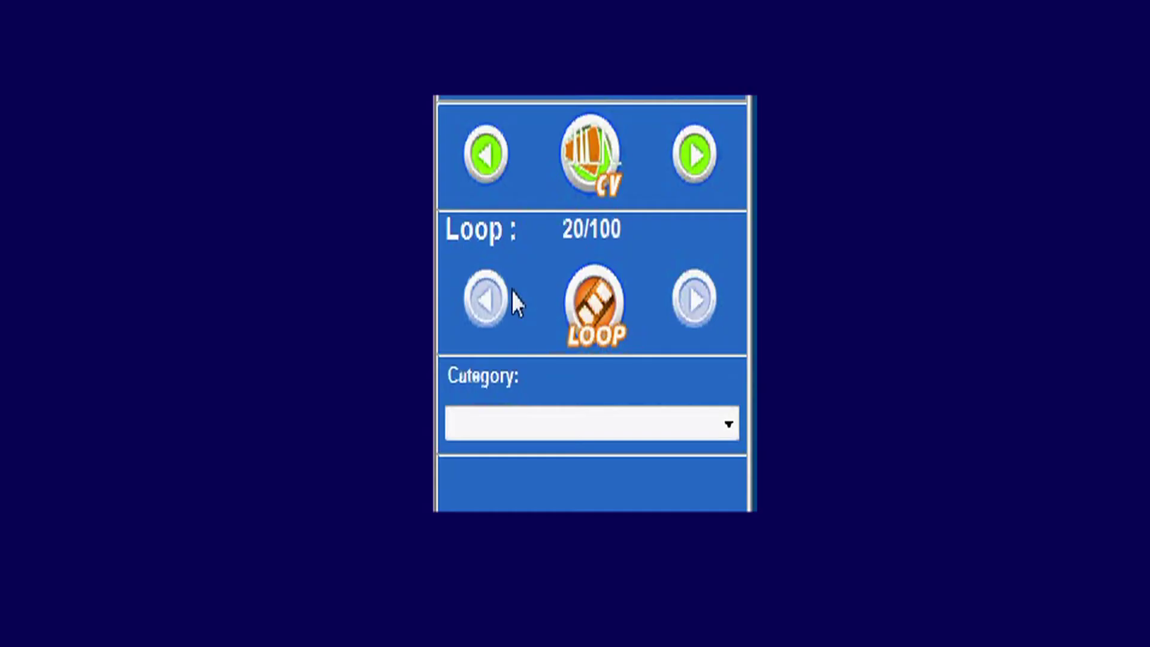
Pause the cine loop and step back one frame.
click(497, 303)
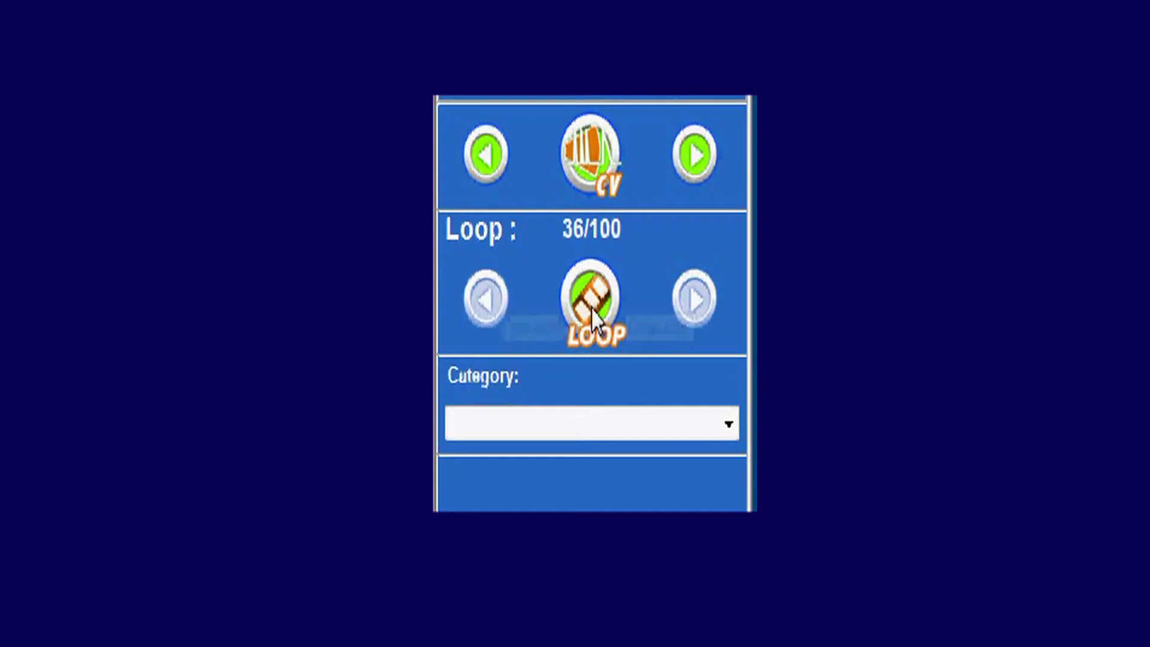
click(486, 302)
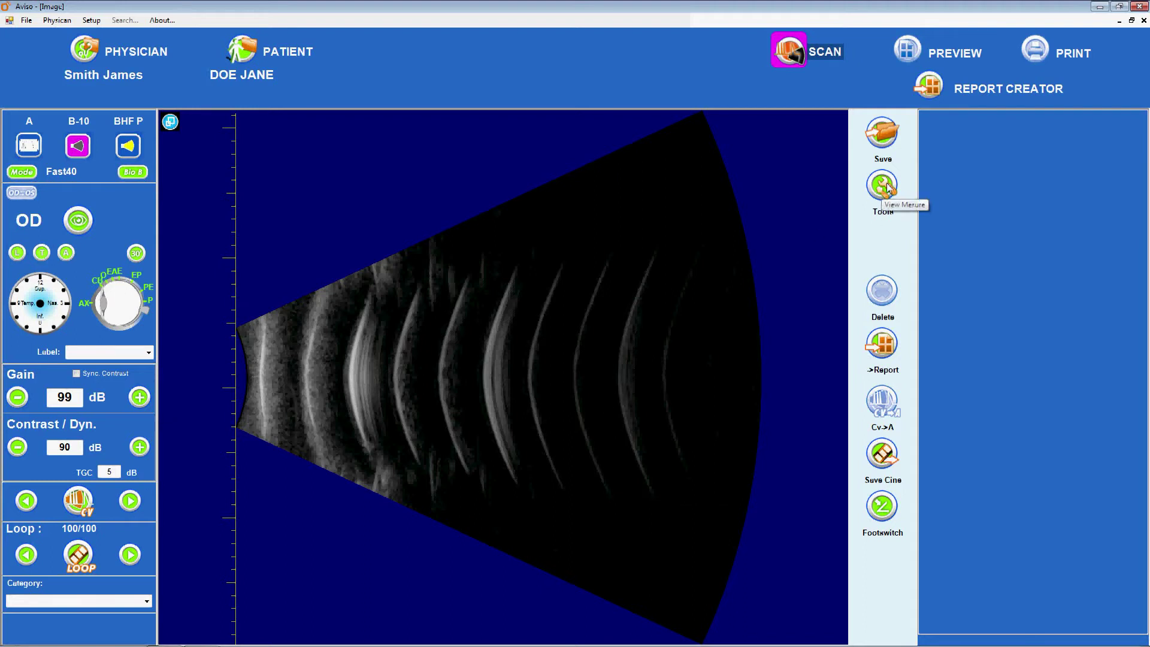
Measure a caliper distance across the B-scan echoes, recorded as C1 = 4.11 mm.
click(888, 188)
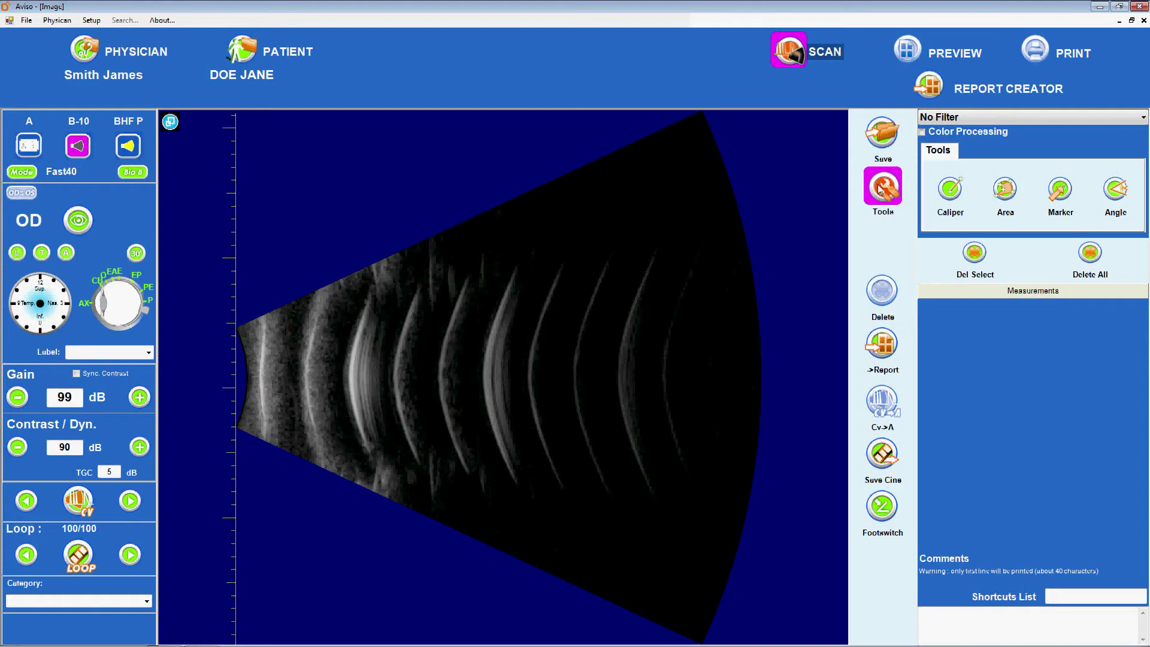
click(946, 192)
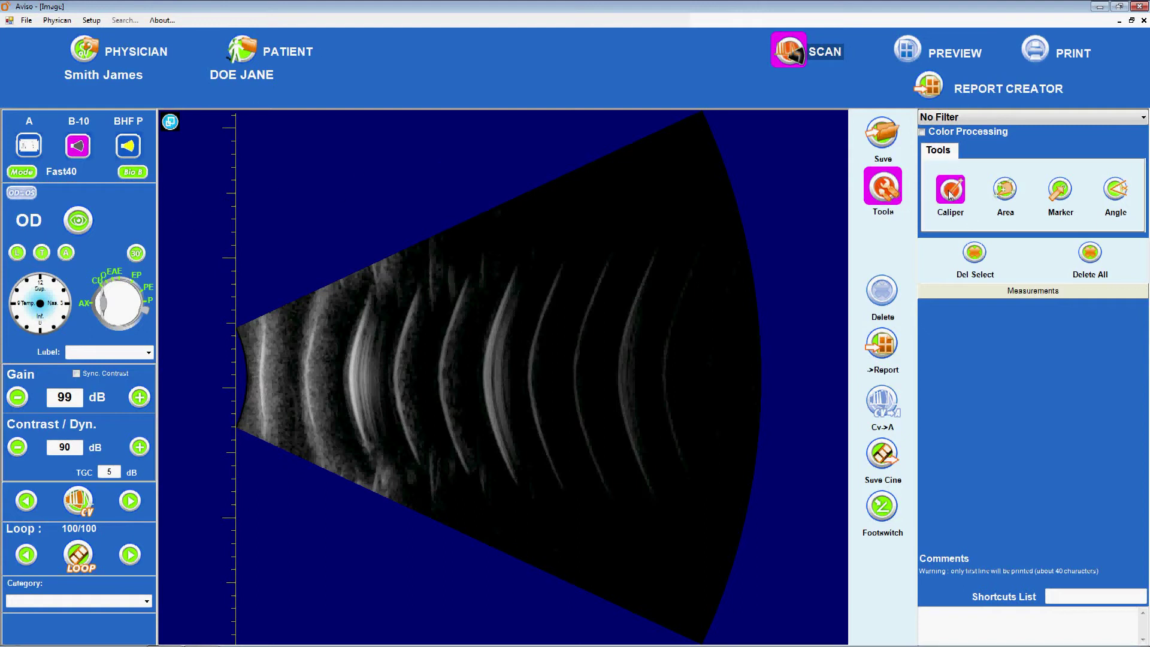
click(482, 341)
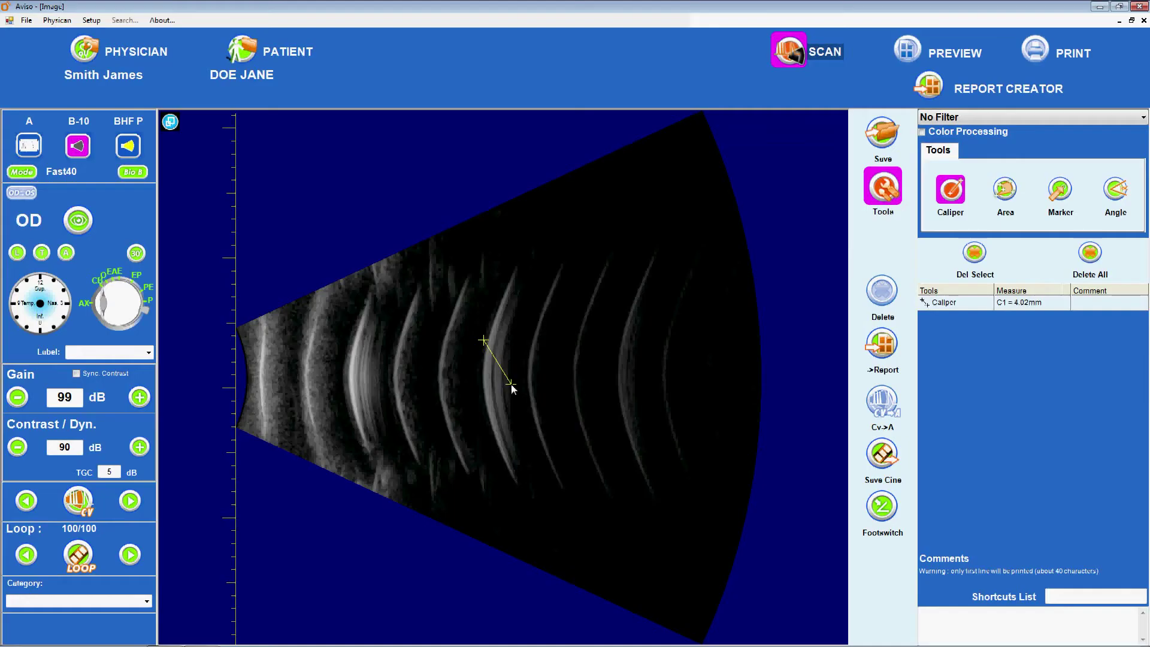
click(537, 342)
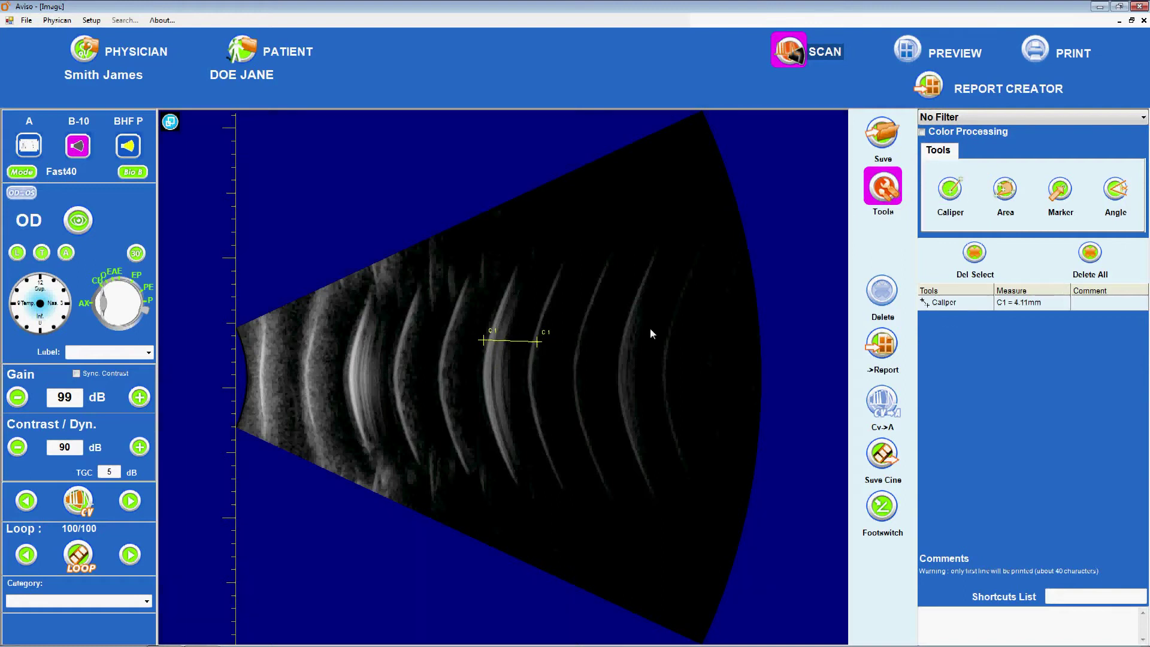
click(1008, 197)
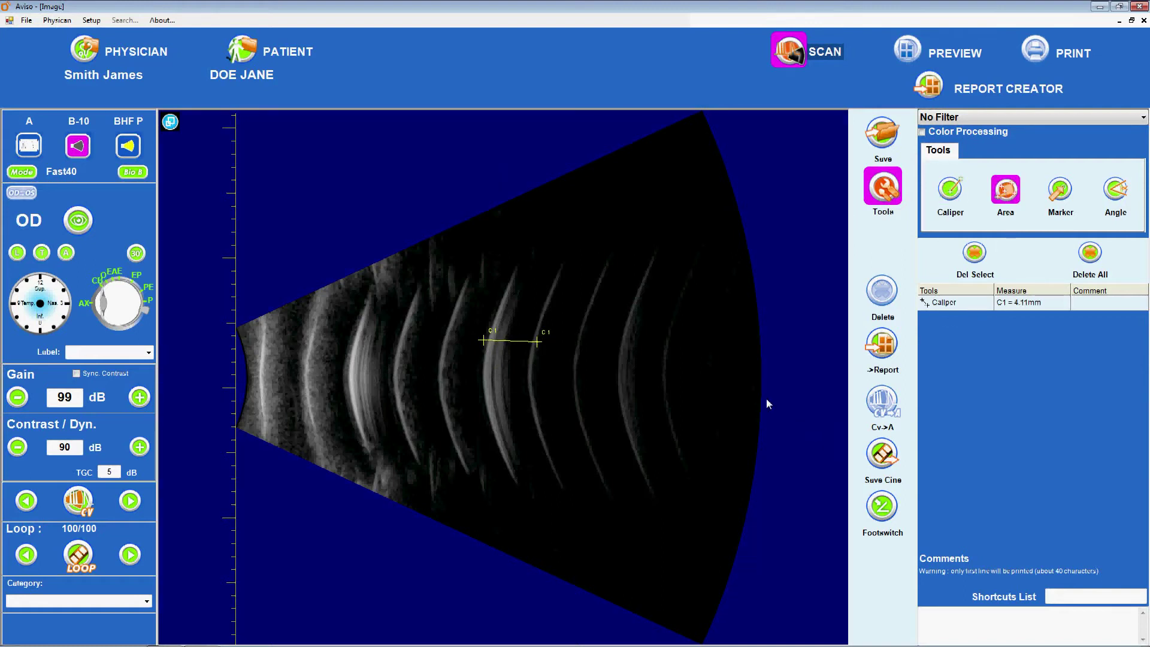
Trace a closed polygon on the B-scan region, giving area A1 = 18.6 mm².
click(645, 361)
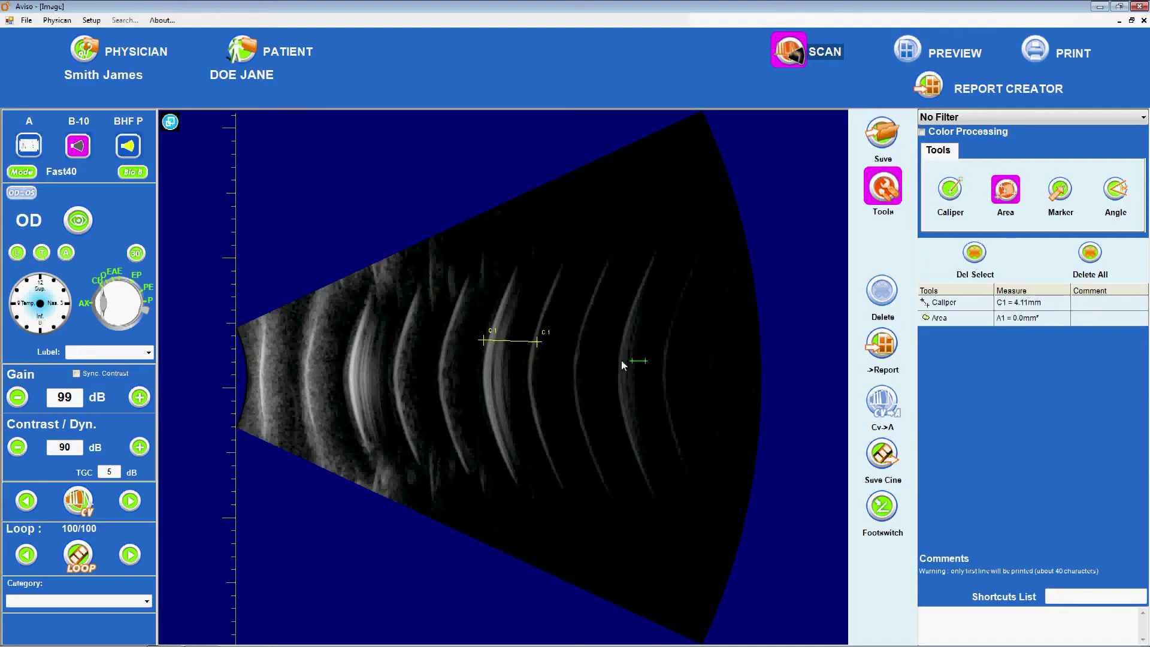
click(584, 395)
click(666, 381)
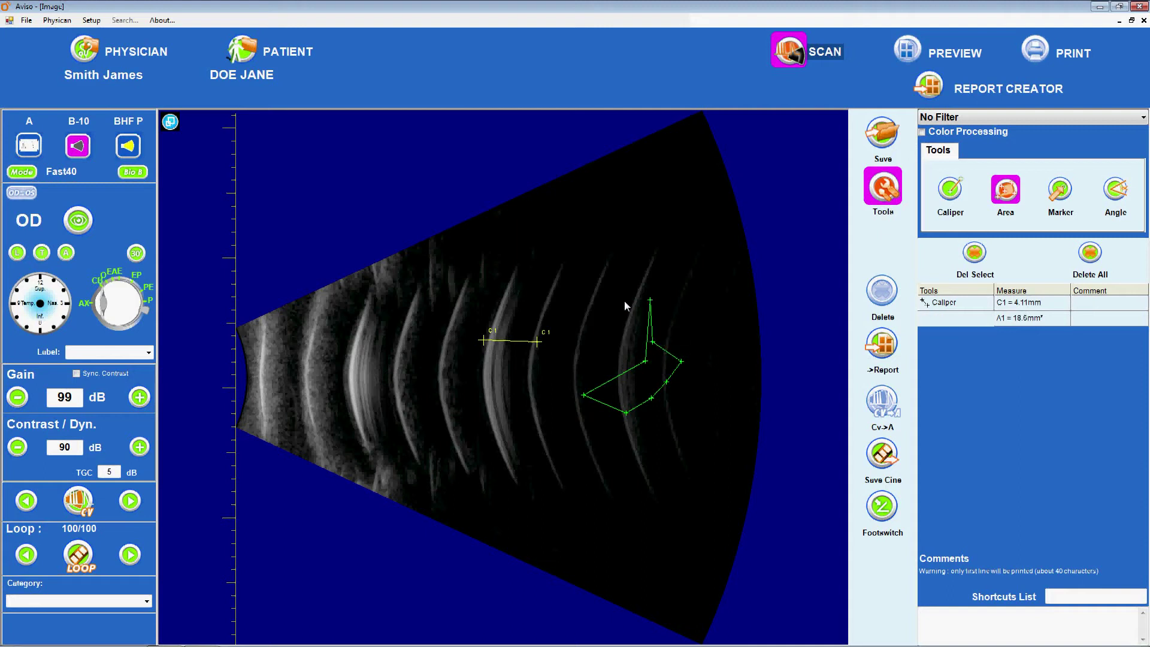
double_click(638, 324)
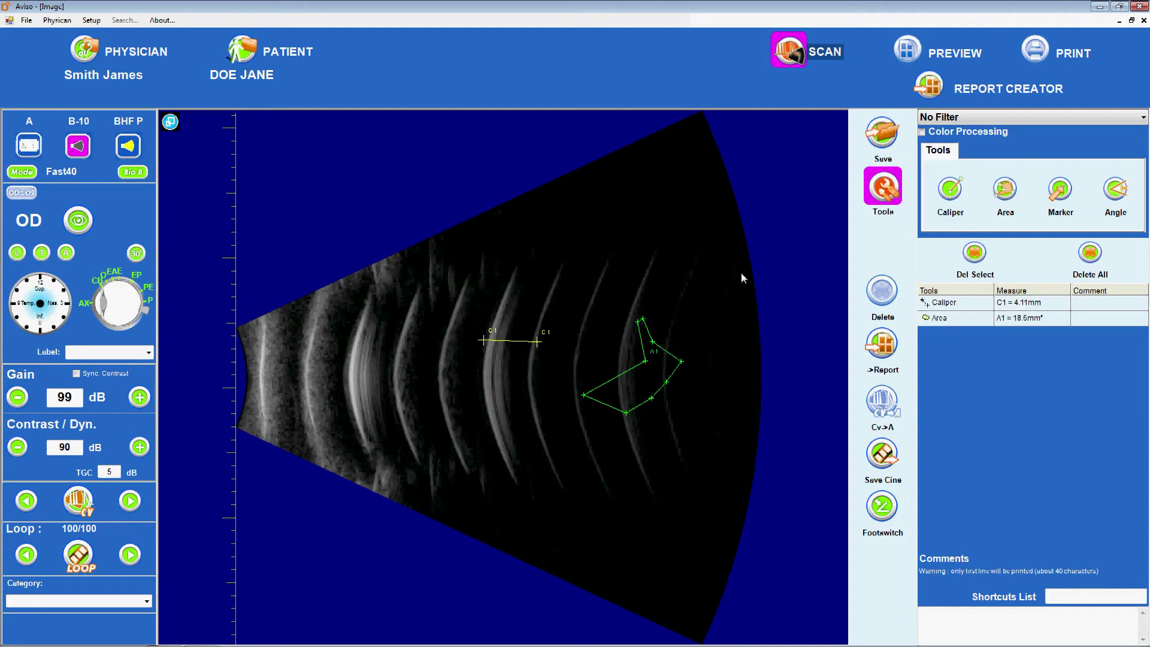
click(1060, 192)
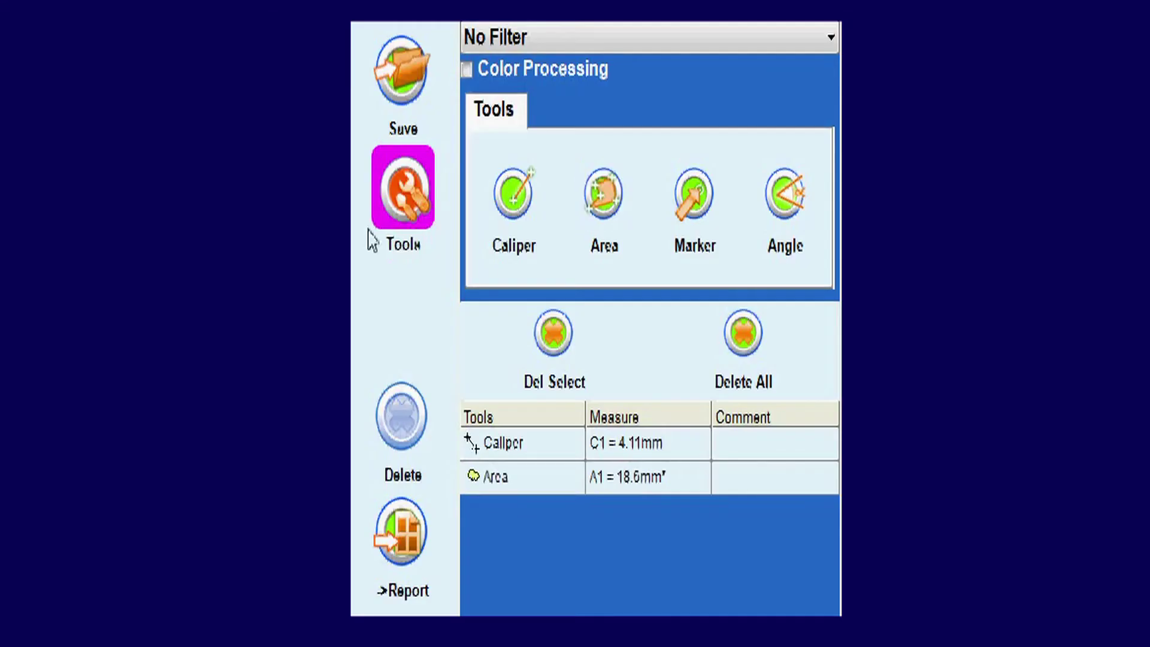
Choose a marker annotation and start the comment 'This is where you enter'.
click(697, 203)
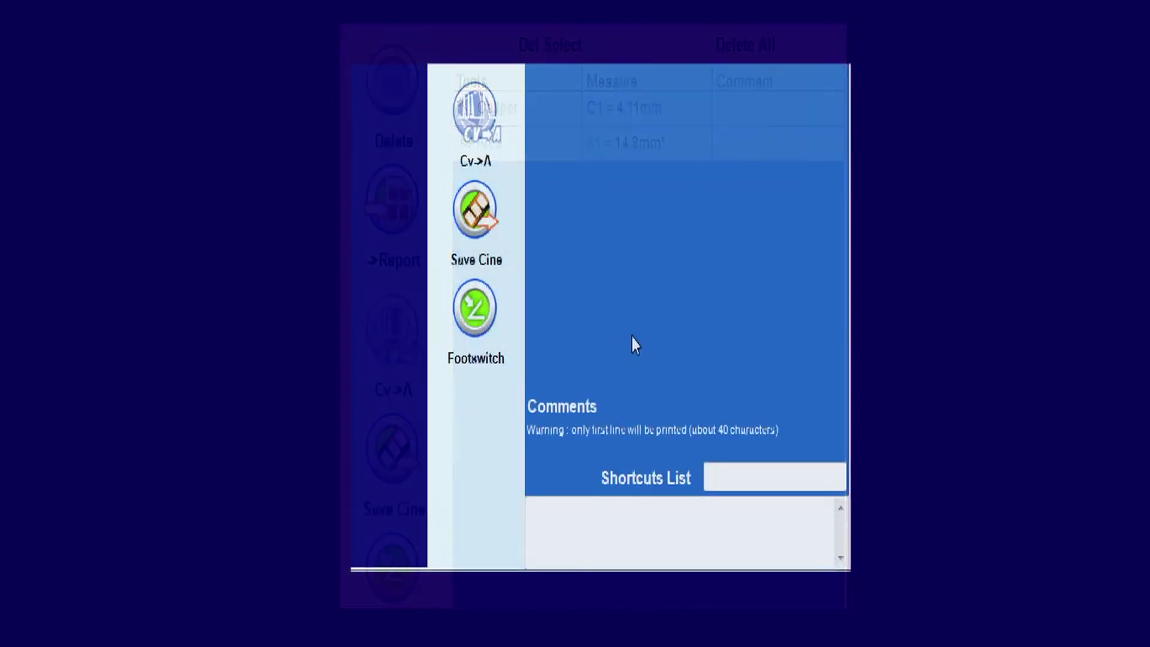
click(586, 516)
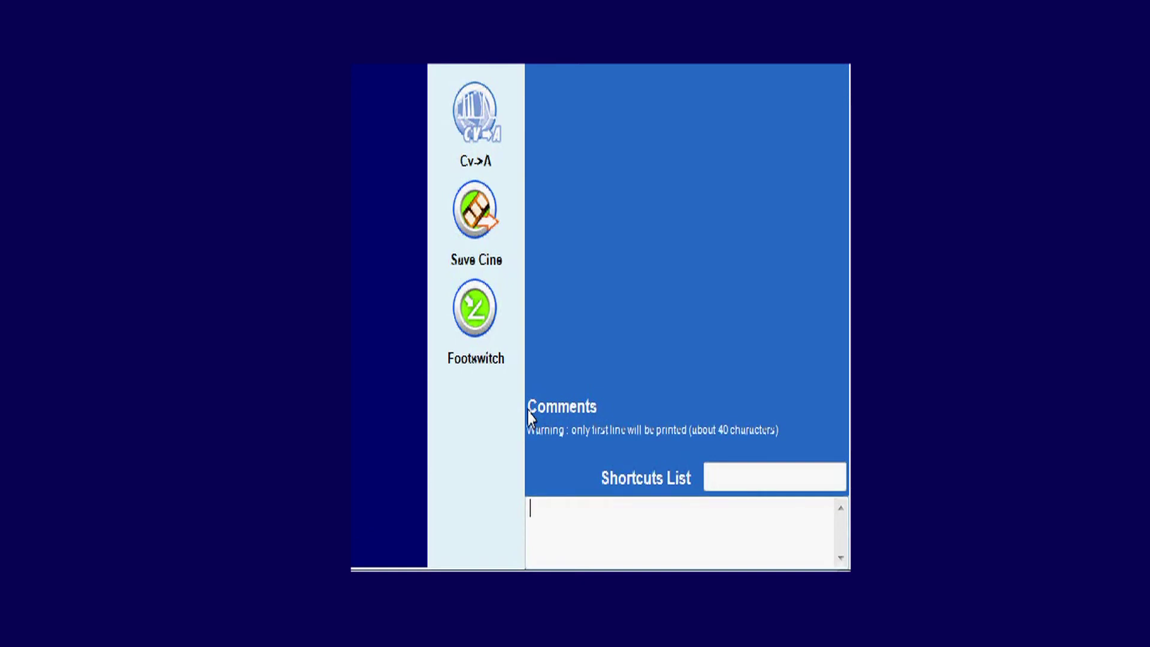
text(This is where you en)
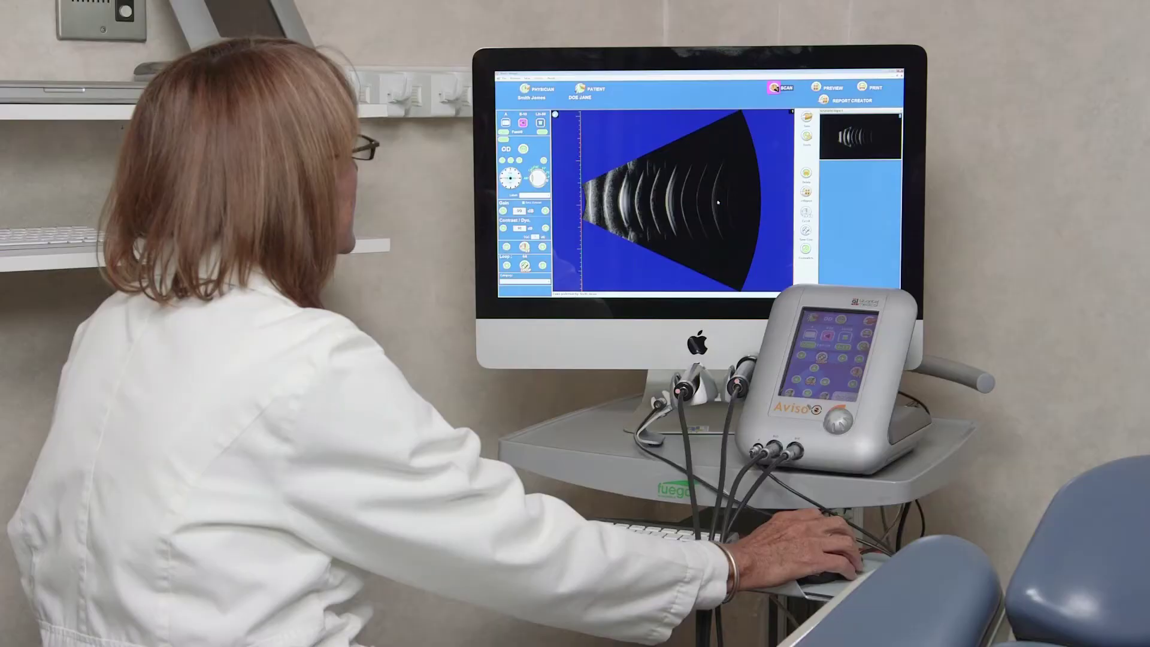
Decline saving changes and add a second copy of the B-scan image to the report page.
right_click(717, 203)
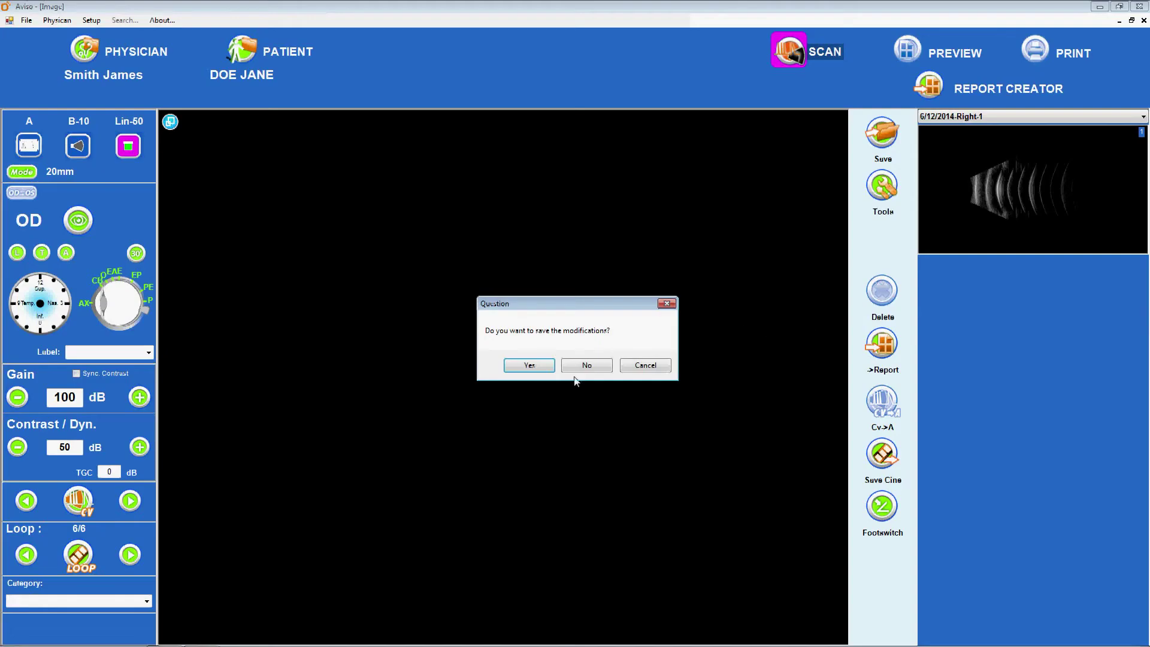
click(579, 372)
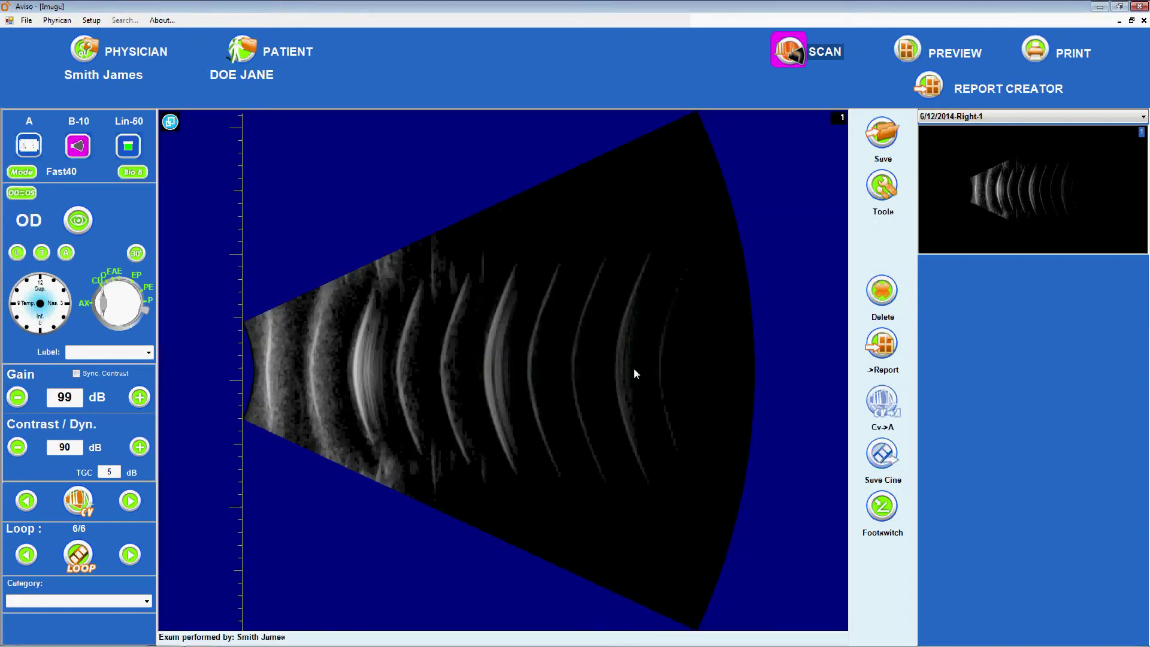
right_click(628, 365)
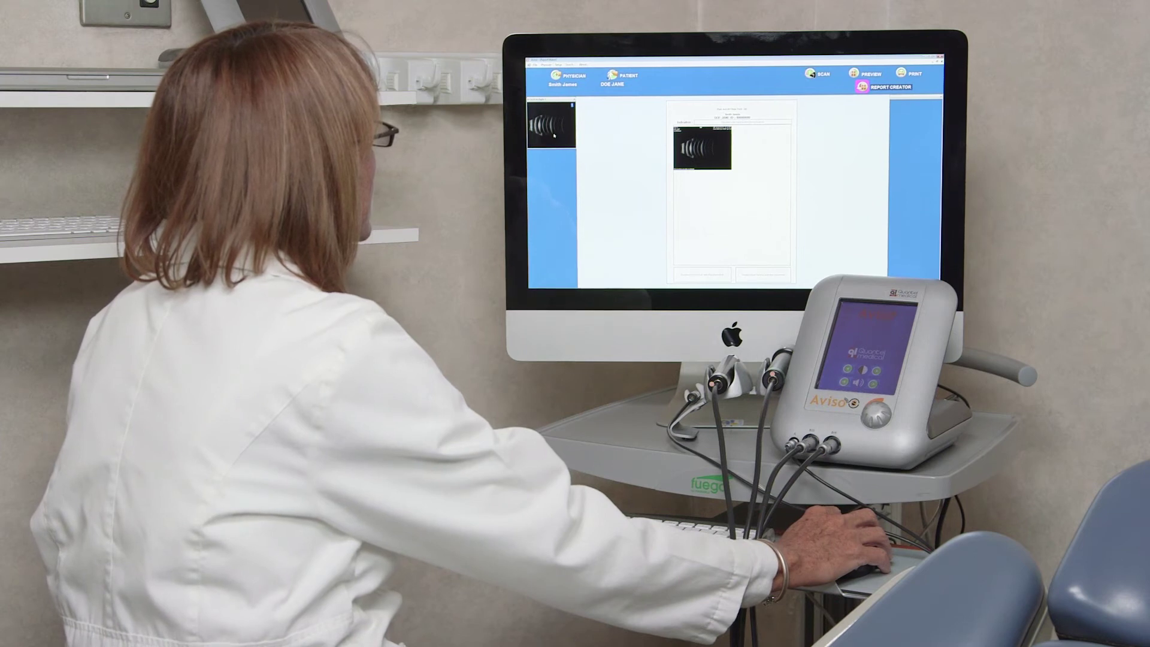
double_click(554, 136)
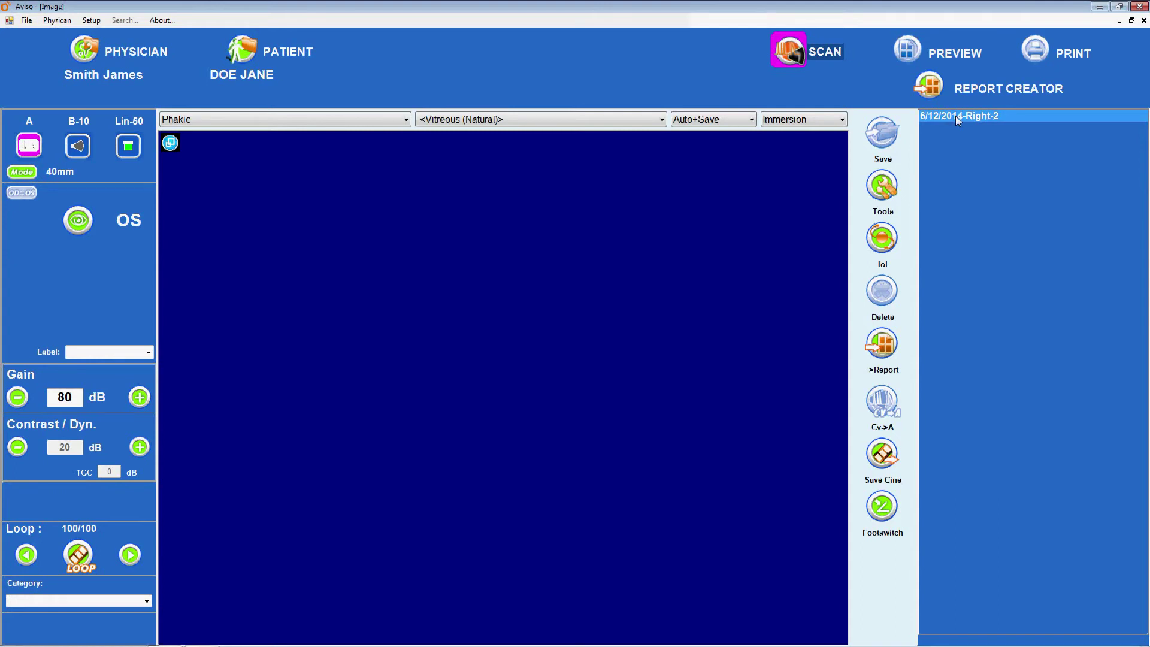
Preview the printable biometry report from exam 6/12/2014-Right-2's A-scan.
click(956, 118)
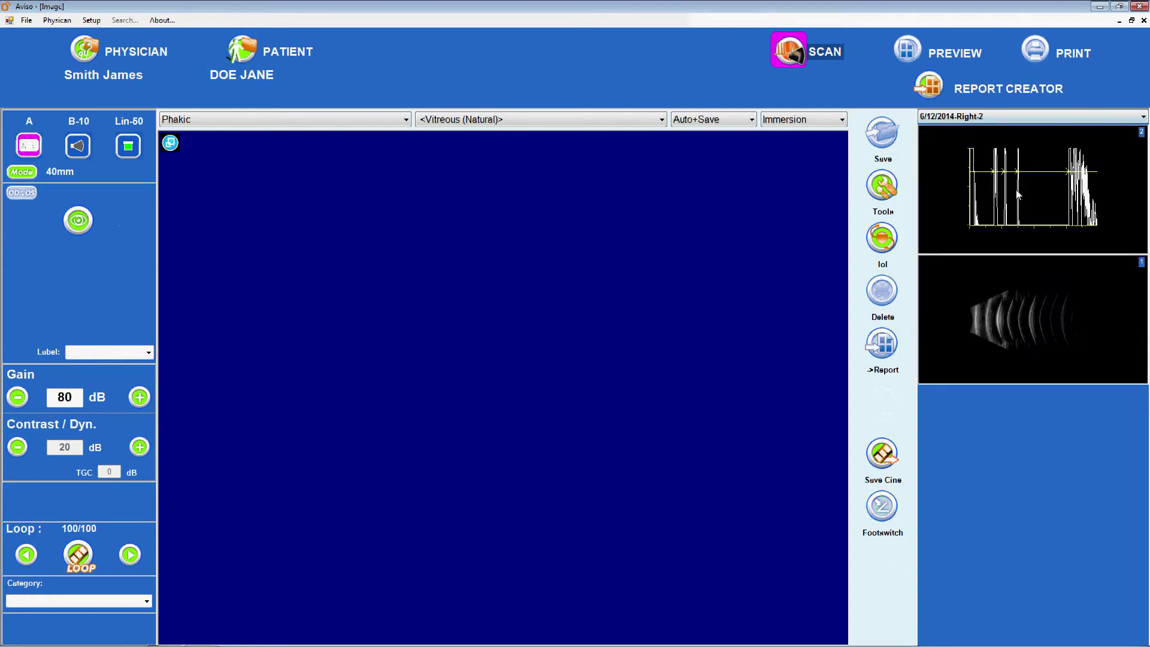
double_click(1017, 194)
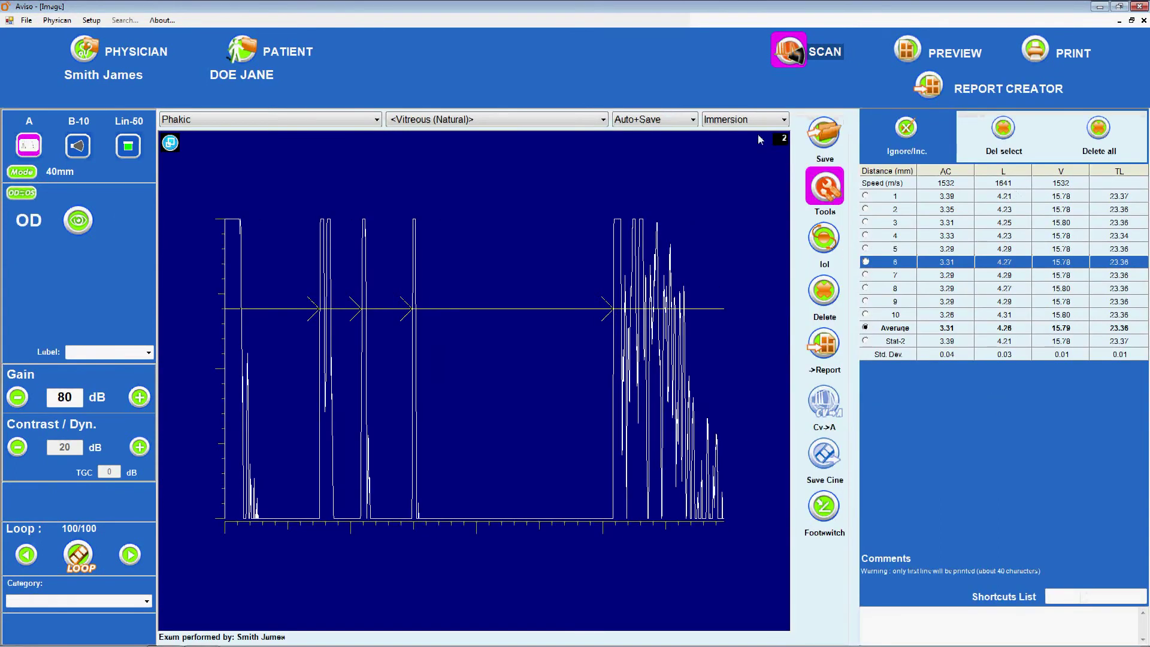
click(907, 51)
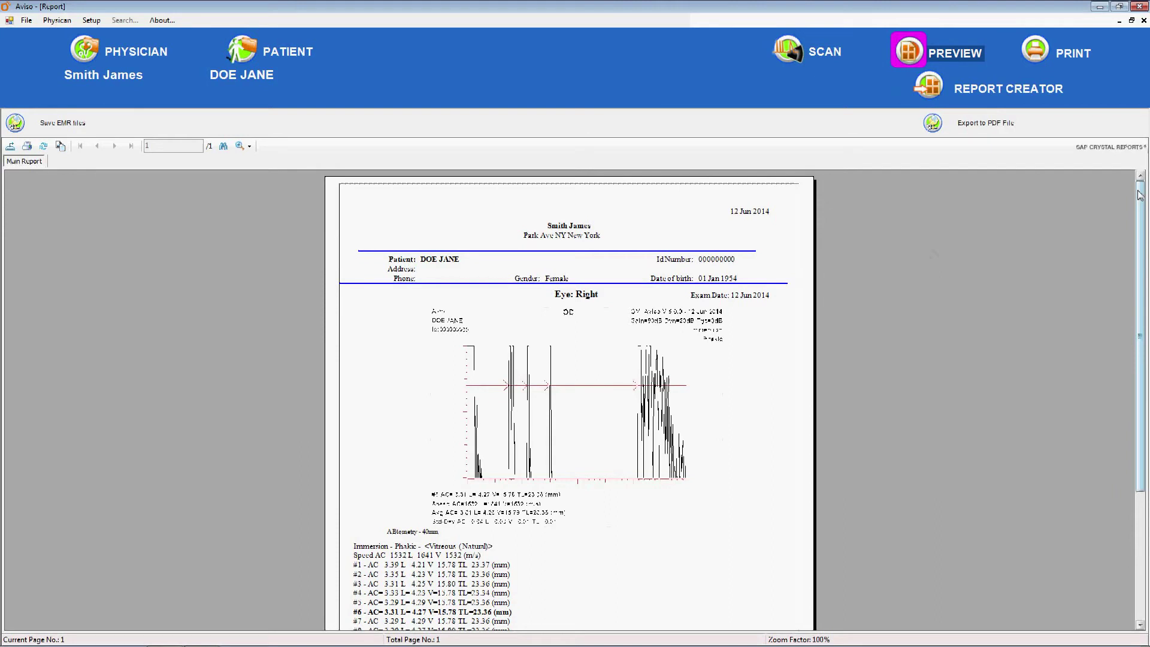
scroll(1139, 195, down, 3)
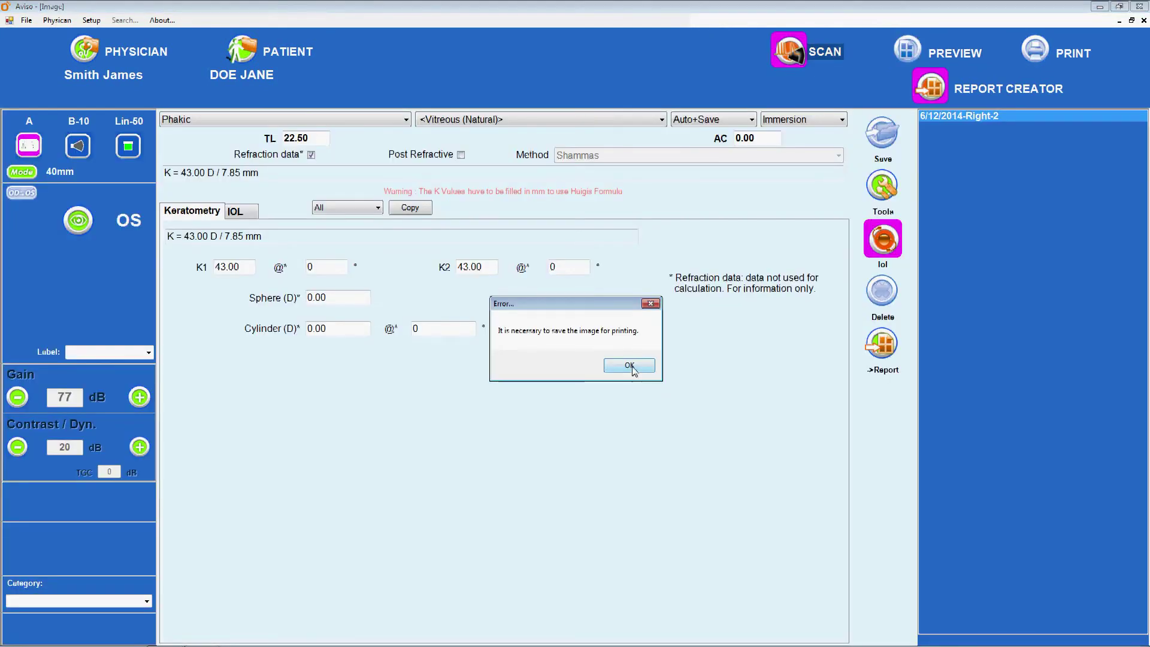
Dismiss the save warning and show the Report Creator page with the Right-2 scan images.
click(629, 366)
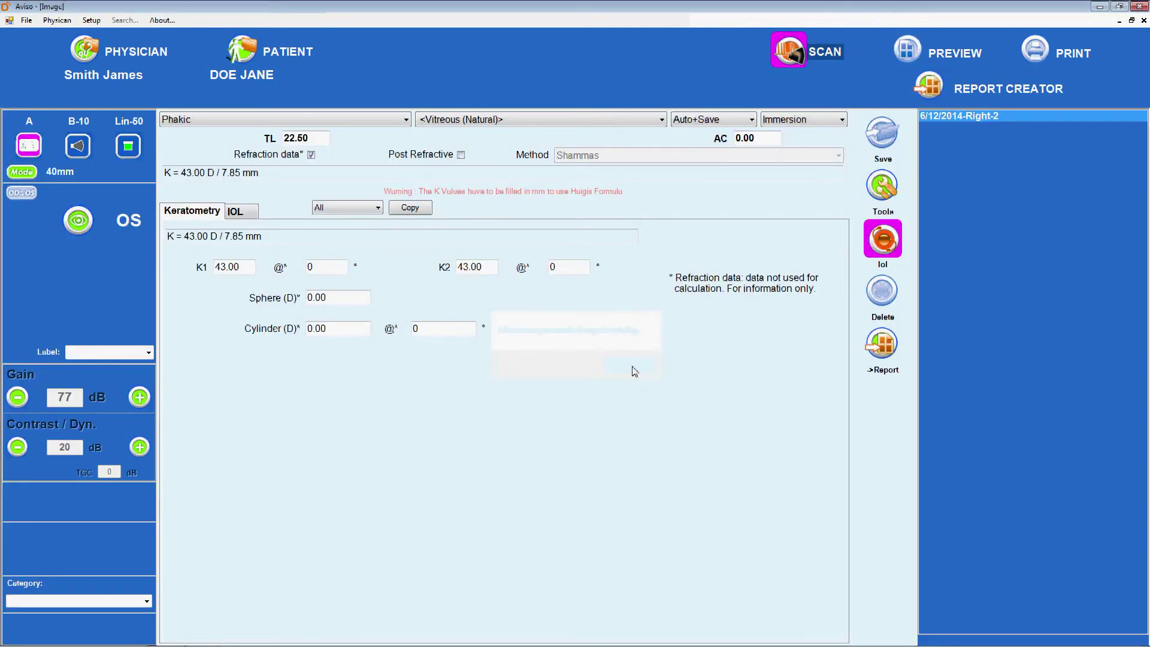
double_click(956, 117)
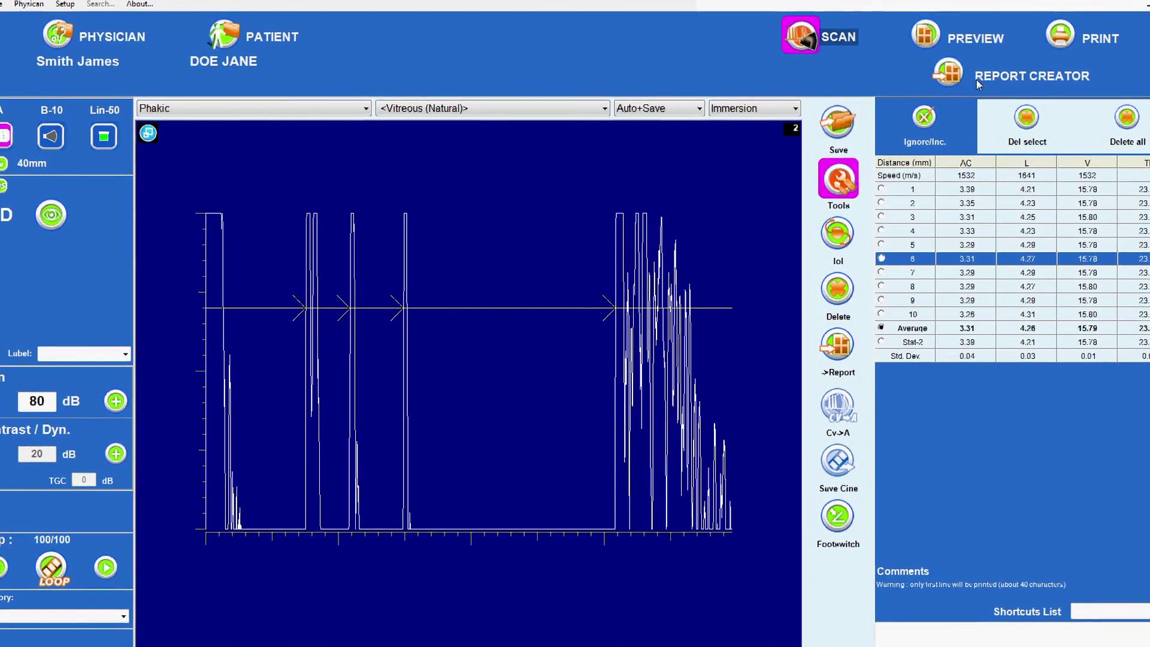
click(952, 77)
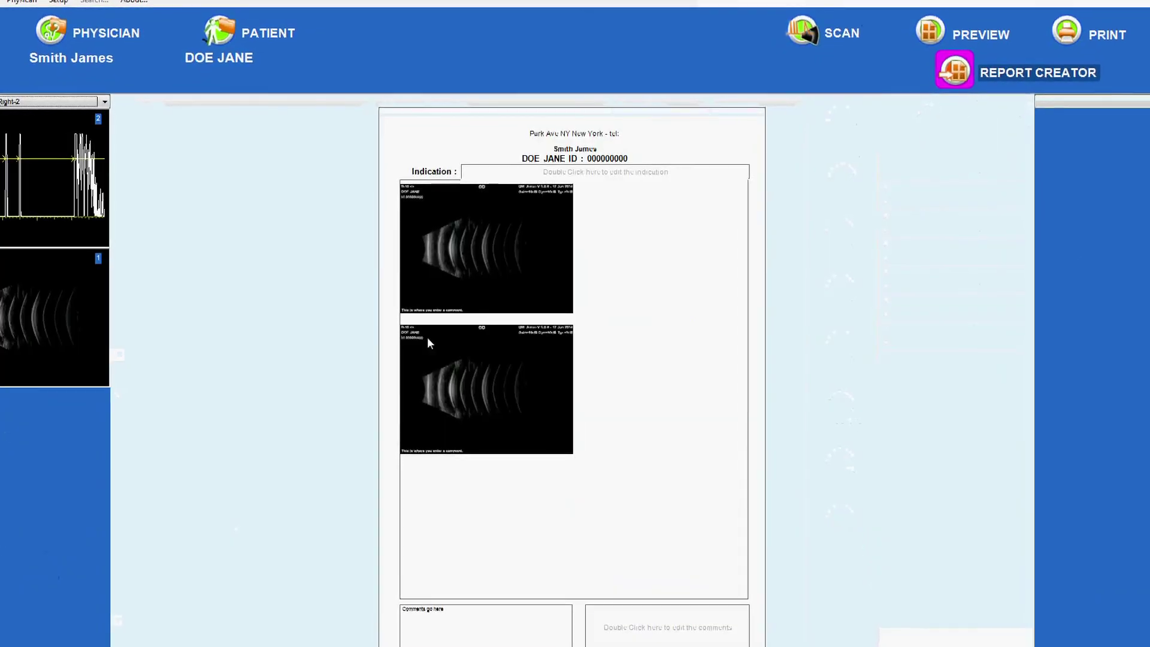